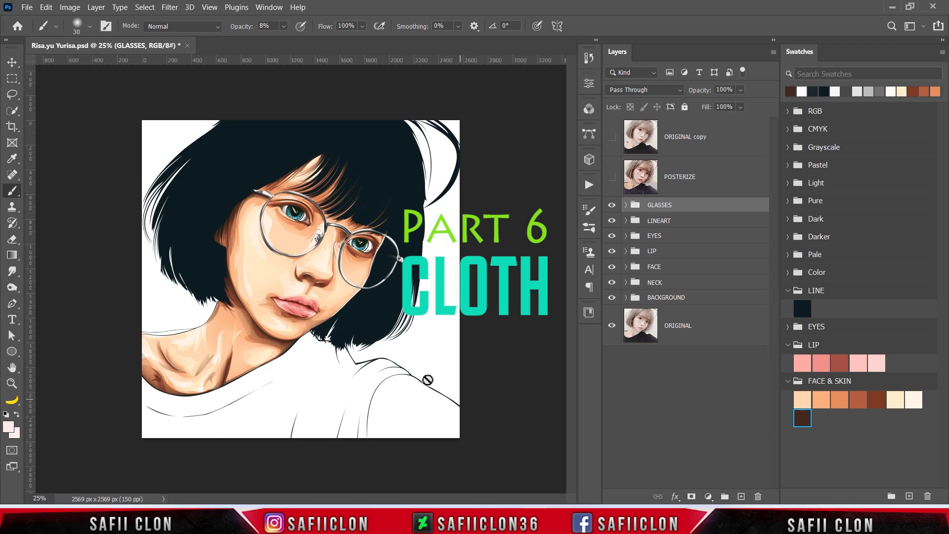
Select the BACKGROUND group and set up the Pen tool to draw shapes with the New Layer path operation
left_click(688, 300)
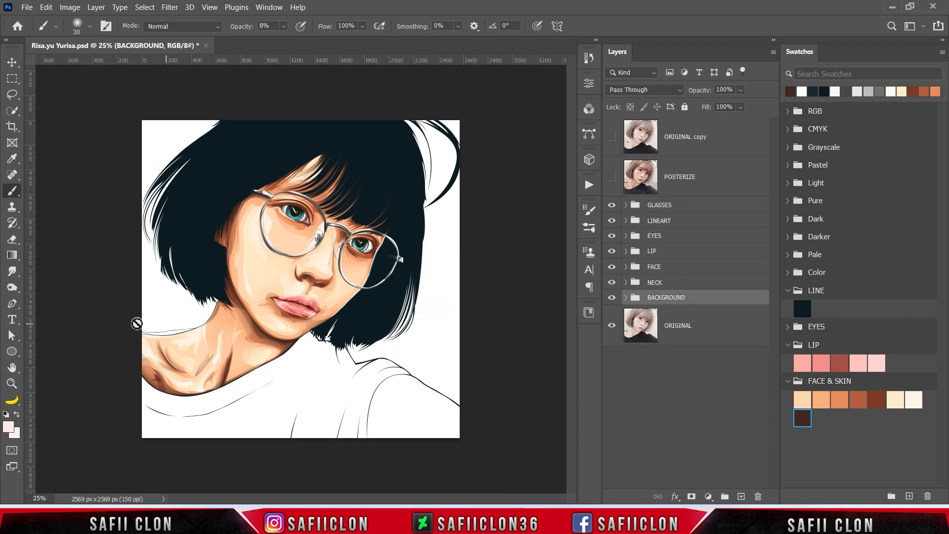
left_click_drag(13, 303, 54, 303)
left_click(89, 26)
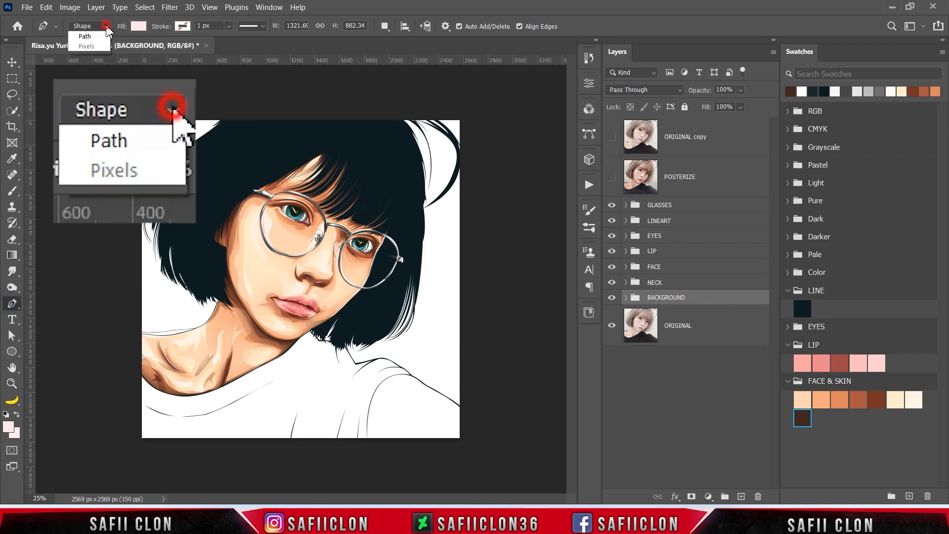
left_click(82, 36)
left_click(385, 25)
left_click(393, 38)
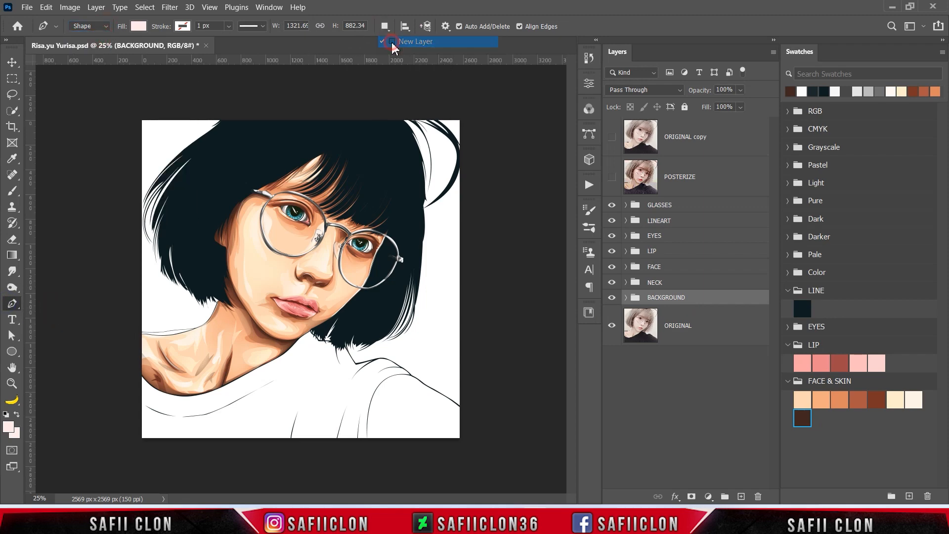
Examine the shirt in the POSTERIZE and ORIGINAL copy reference layers, focusing on the shoulder area
left_click(612, 177)
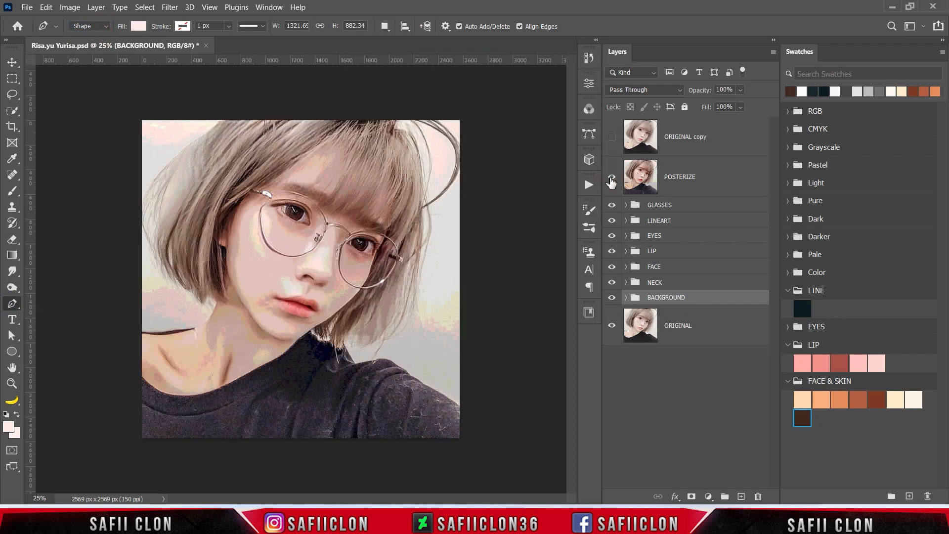
left_click(611, 176)
left_click(612, 137)
left_click(612, 138)
left_click(611, 176)
key("ctrl+plus")
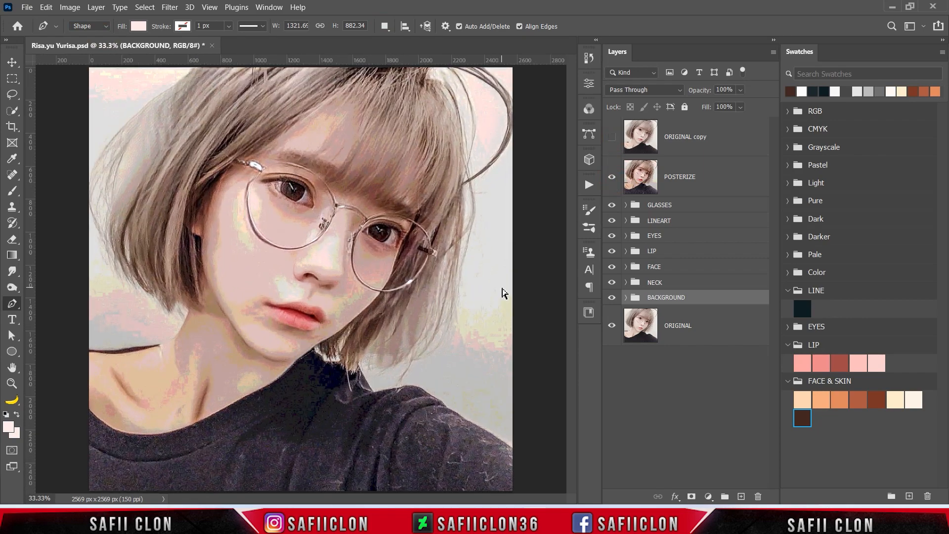
key("ctrl+plus")
scroll(455, 288, "down", 5)
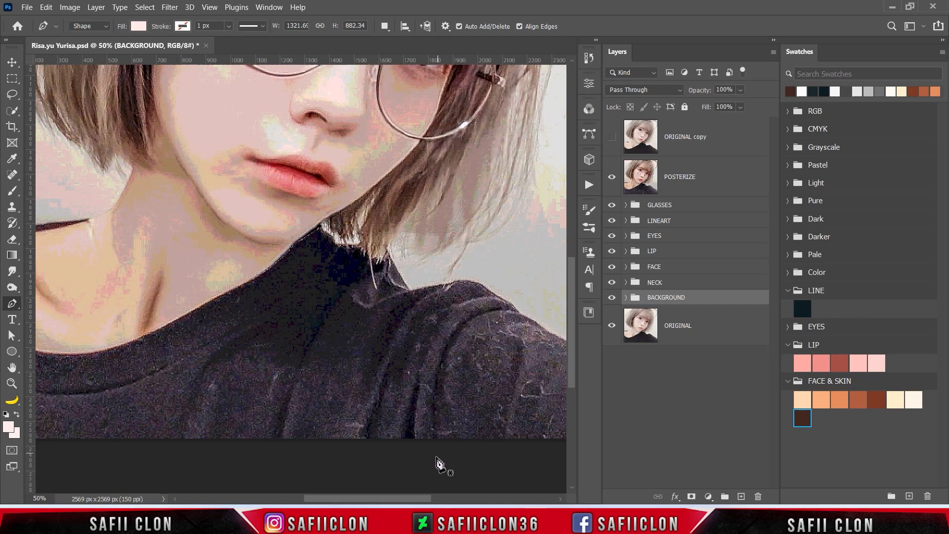
left_click_drag(420, 498, 467, 498)
scroll(466, 432, "up", 1)
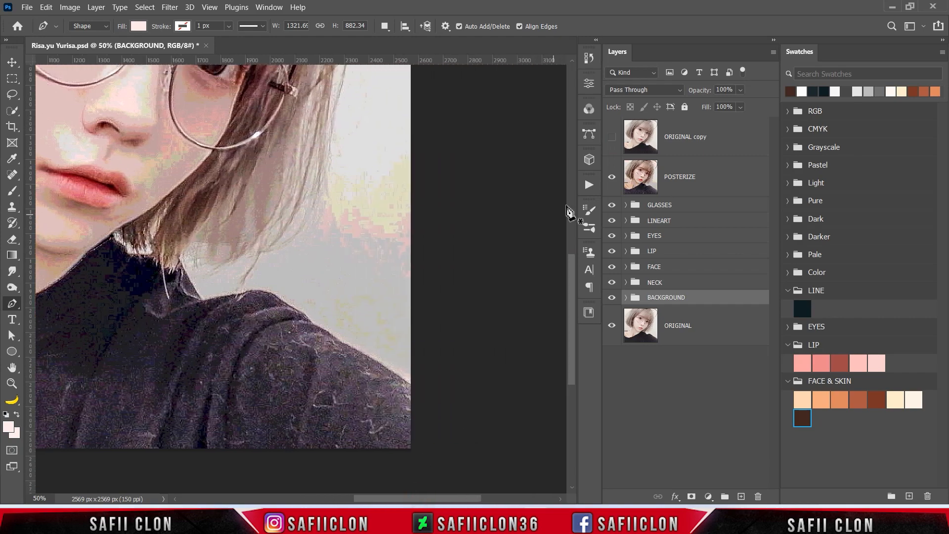
left_click(611, 178)
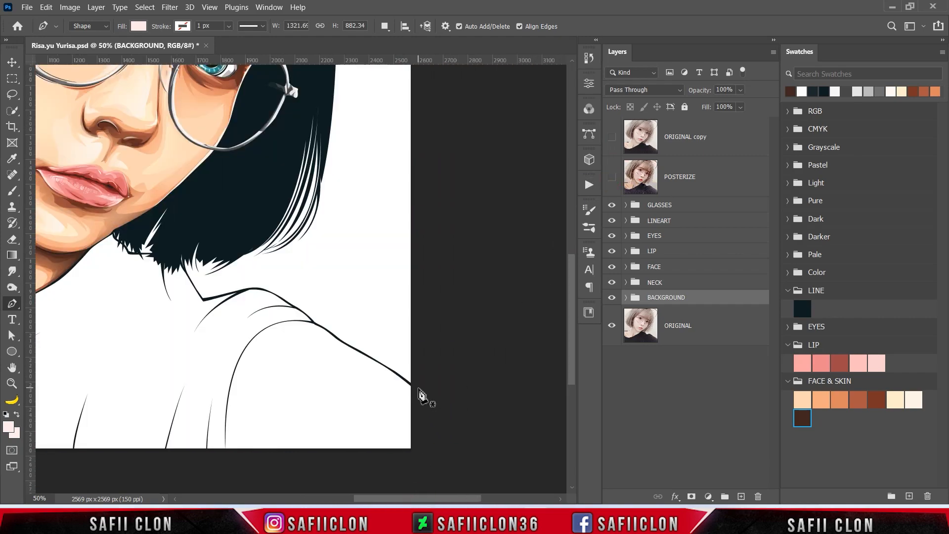
Trace the shirt's shoulder line with the Pen tool from beyond the canvas's right edge up to the collar tip under the hair
left_click(418, 389)
left_click_drag(379, 363, 313, 323)
left_click(296, 307)
left_click_drag(256, 288, 250, 289)
left_click(206, 299)
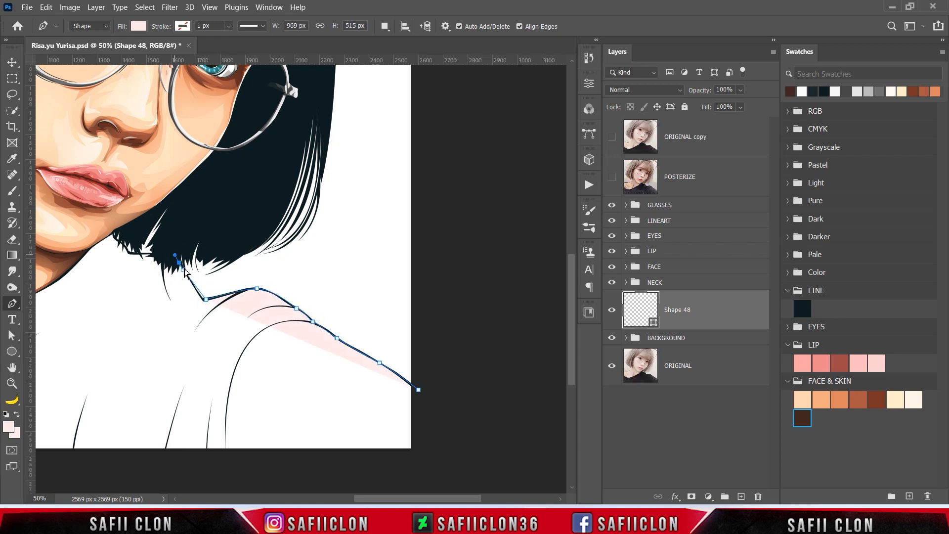
scroll(193, 277, "left", 5)
left_click(176, 255)
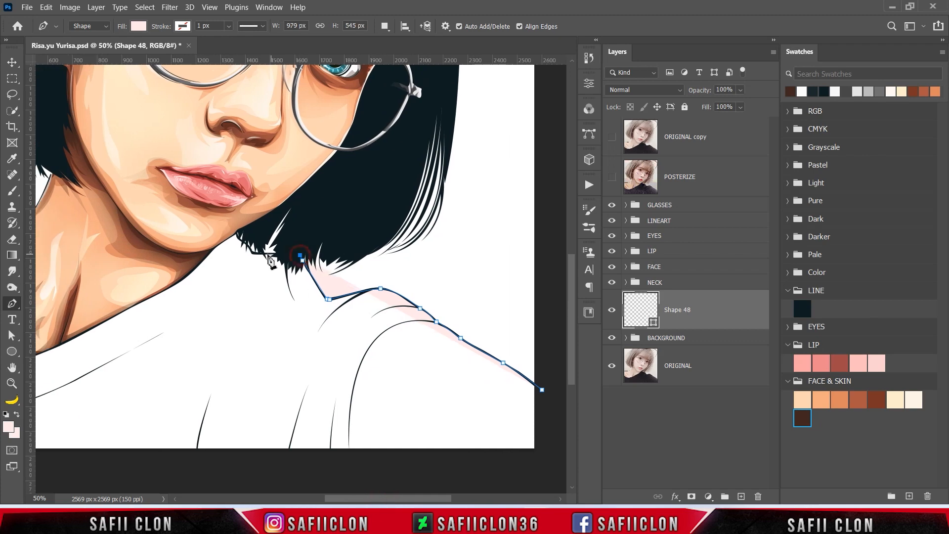
Continue the shirt outline beneath the hair tips and across the neck to the start of the opposite shoulder
left_click(254, 252)
left_click(246, 244)
left_click_drag(235, 231, 236, 224)
left_click(205, 233)
left_click_drag(420, 498, 283, 499)
left_click(275, 281)
left_click(233, 226)
Trace the opposite shoulder line along the lineart and extend the path past the canvas's left edge
key("ctrl+plus")
key("ctrl+plus")
left_click_drag(333, 183, 259, 191)
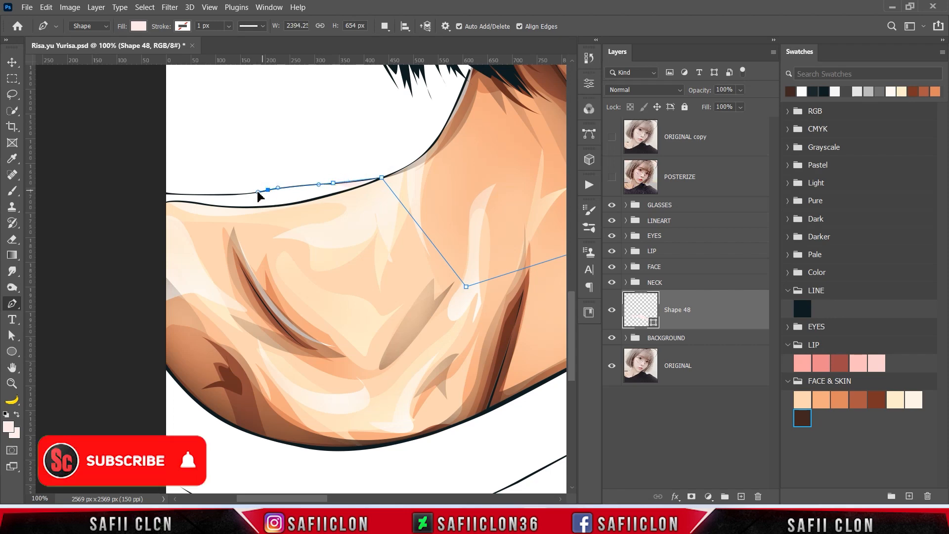
left_click_drag(161, 191, 144, 183)
left_click_drag(128, 346, 126, 374)
Close the shirt outline around the outside of the canvas's lower edge, making a shape about 2767 by 1032 px
key("ctrl+minus")
key("ctrl+minus")
scroll(158, 405, "down", 1)
scroll(158, 405, "down", 1)
left_click(224, 449)
left_click_drag(299, 499, 360, 500)
left_click_drag(398, 462, 533, 456)
key("ctrl+minus")
left_click(517, 452)
key("ctrl+minus")
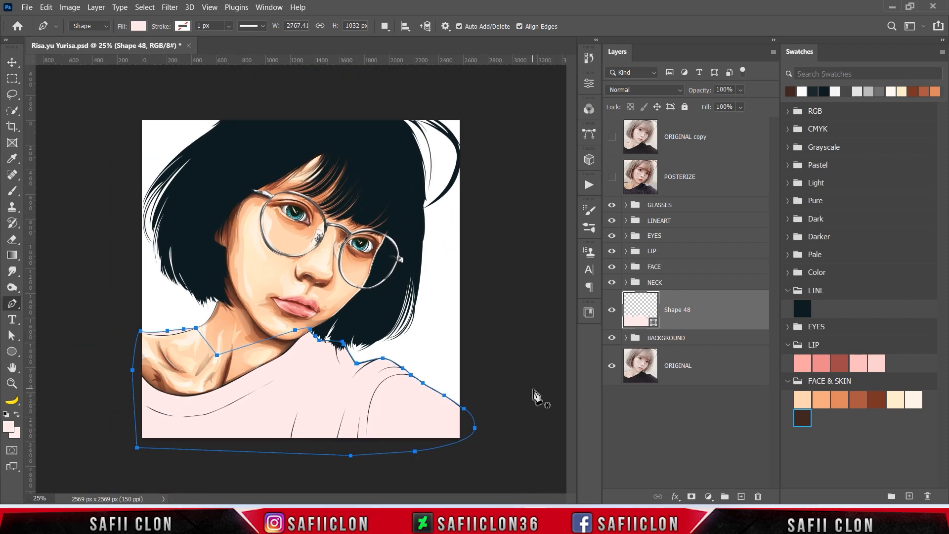
Load the CLOTH.aco swatches, expand the CLOTH group and collapse the LIP and FACE & SKIN groups
left_click(942, 52)
left_click(890, 231)
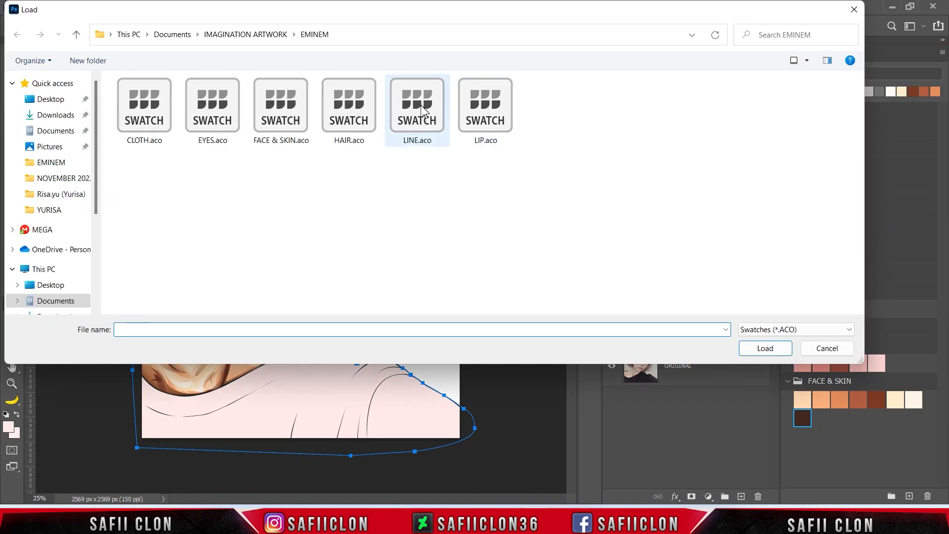
left_click(156, 129)
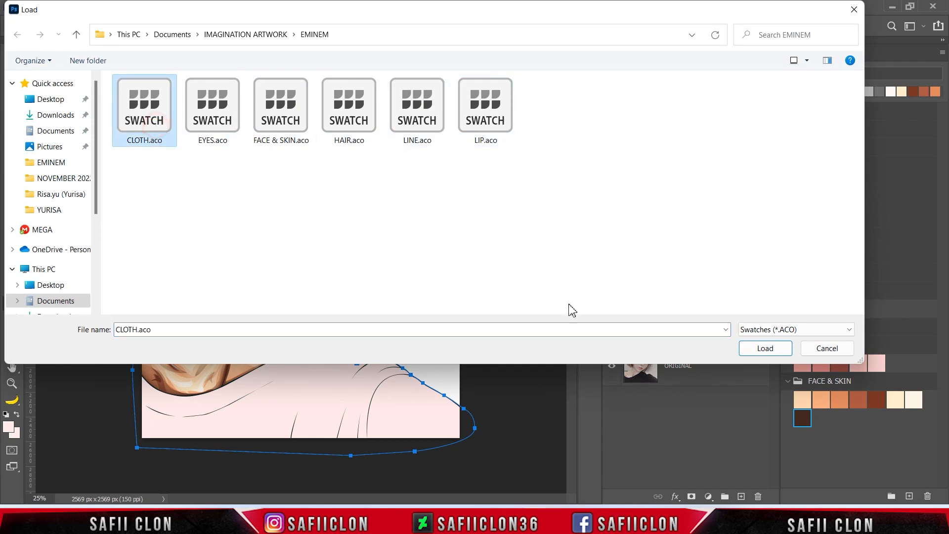
left_click(764, 349)
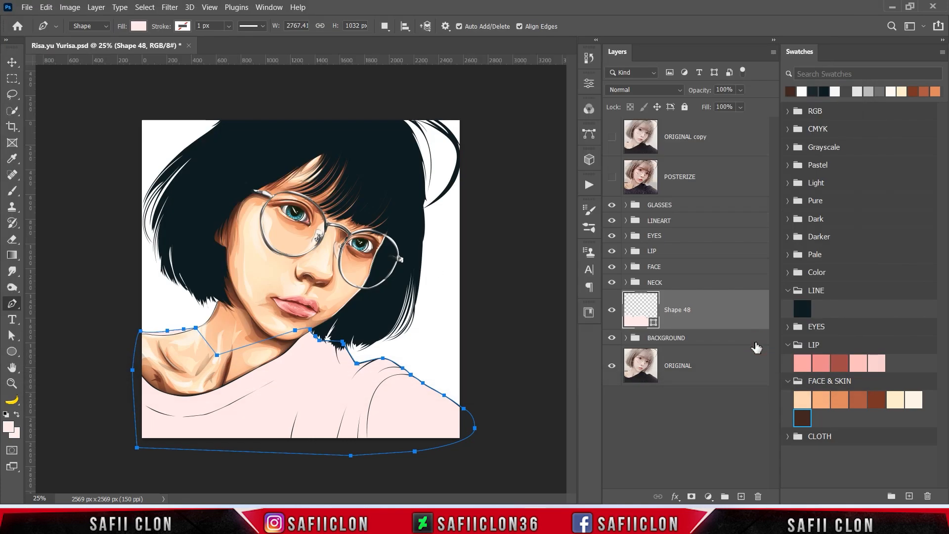
left_click(787, 436)
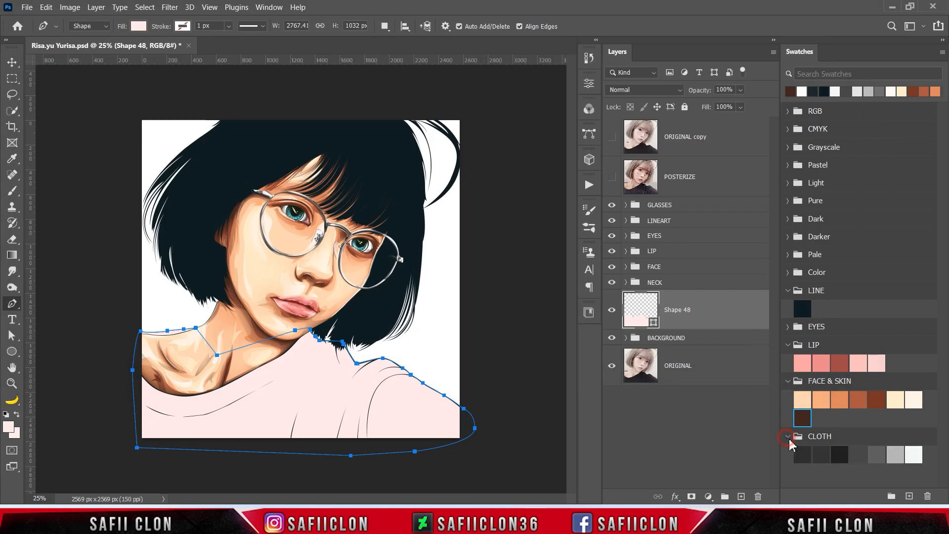
left_click(788, 345)
left_click(787, 361)
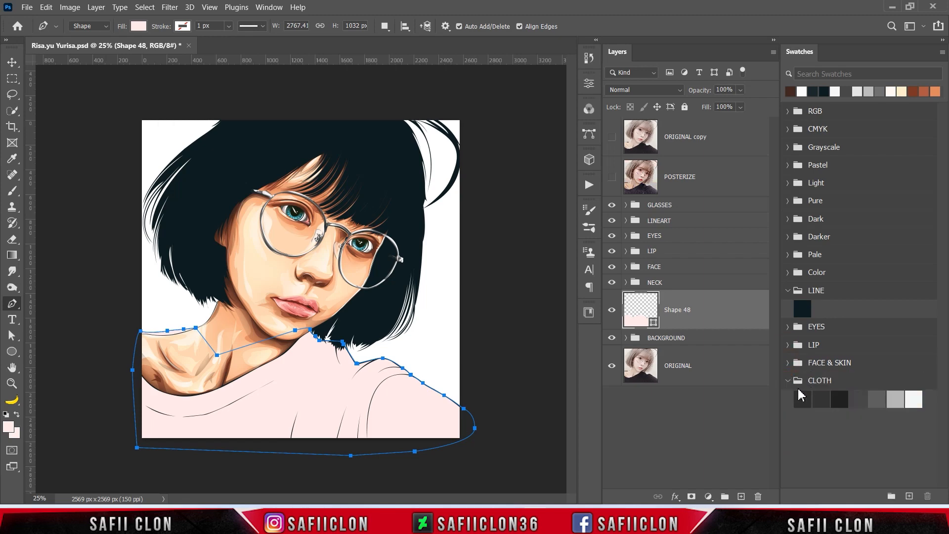
Try several CLOTH swatches on the shirt shape and set its fill color to 333333
double_click(654, 324)
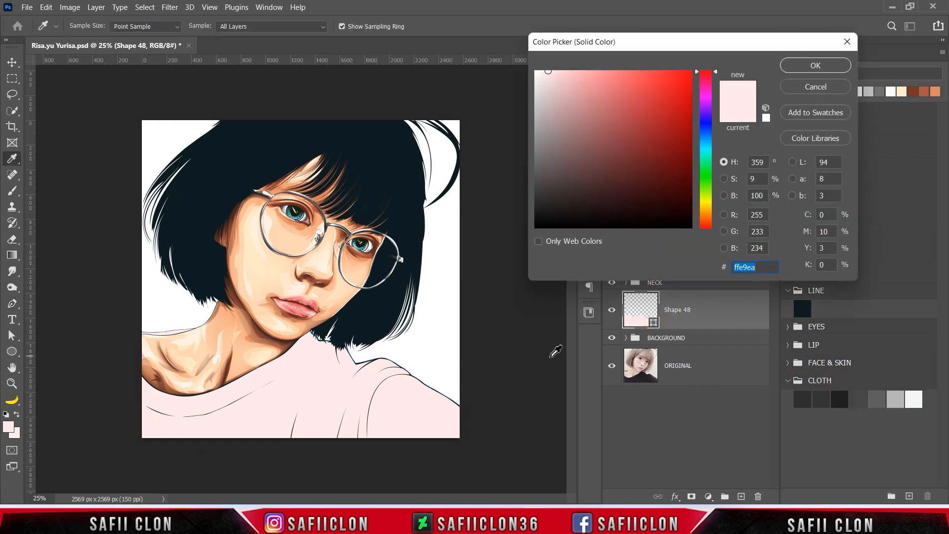
left_click(804, 398)
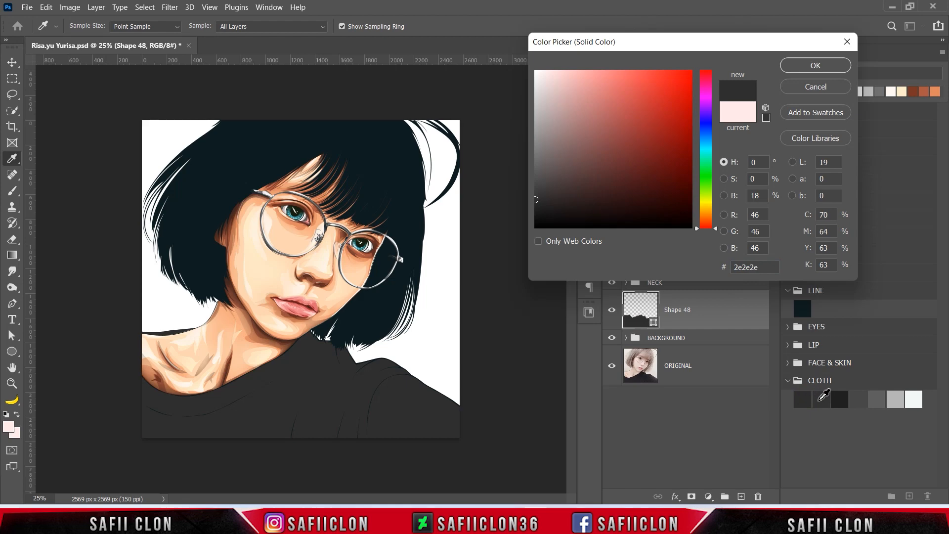
left_click(820, 399)
left_click(842, 399)
left_click(859, 400)
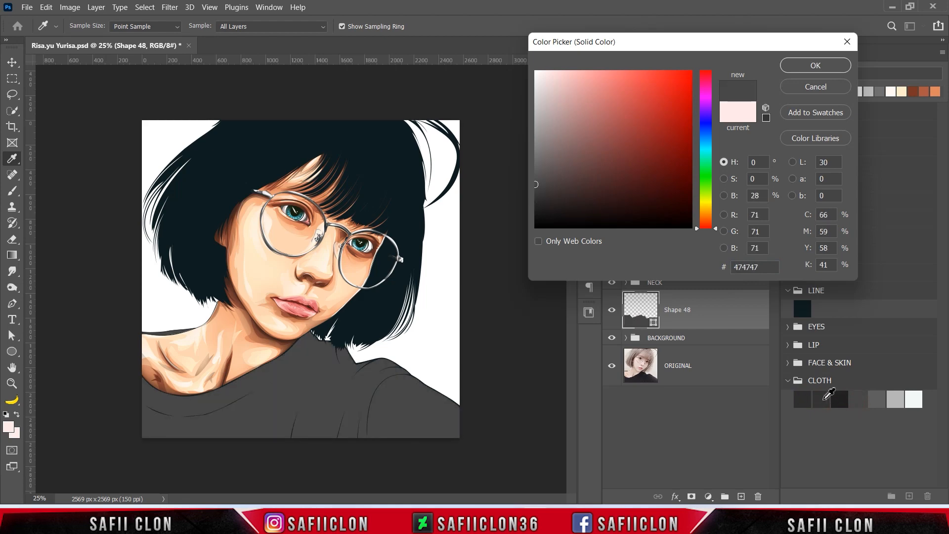
left_click(828, 394)
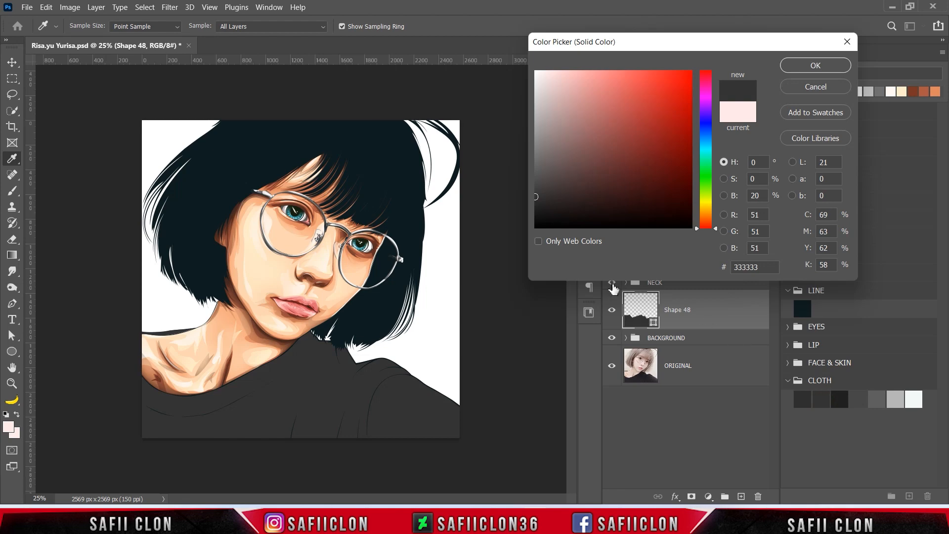
left_click(816, 66)
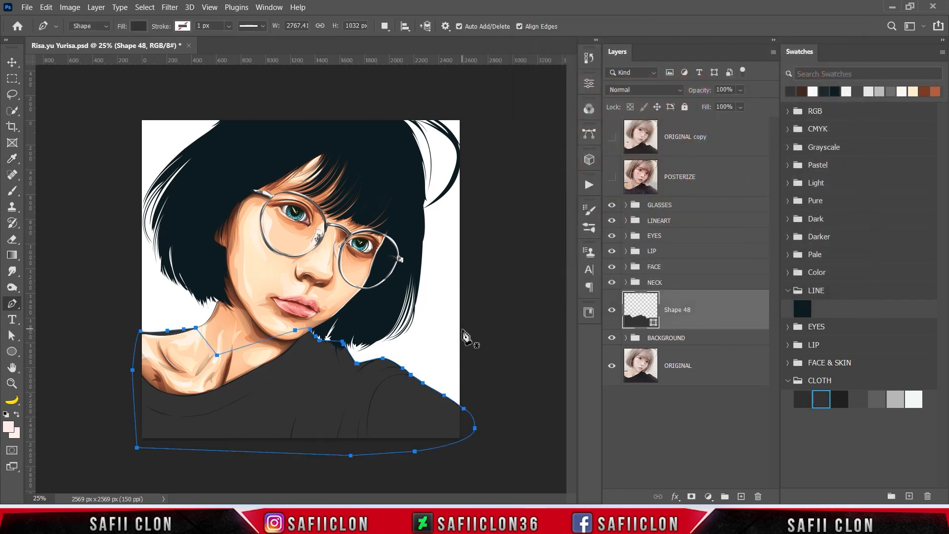
Show the POSTERIZE reference and start a new-layer shape outlining the shadow folds along the outer sleeve
left_click(385, 26)
left_click(399, 42)
left_click(612, 178)
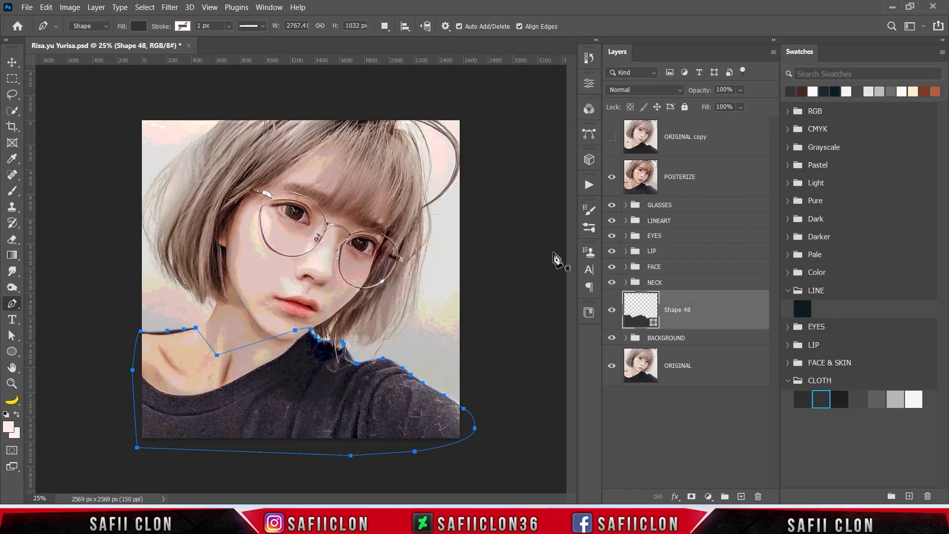
left_click(485, 415)
left_click_drag(466, 438, 444, 421)
left_click(448, 412)
left_click(438, 416)
left_click(434, 407)
left_click(431, 400)
left_click(421, 423)
left_click(427, 395)
left_click(418, 388)
left_click_drag(410, 416, 398, 383)
left_click(406, 439)
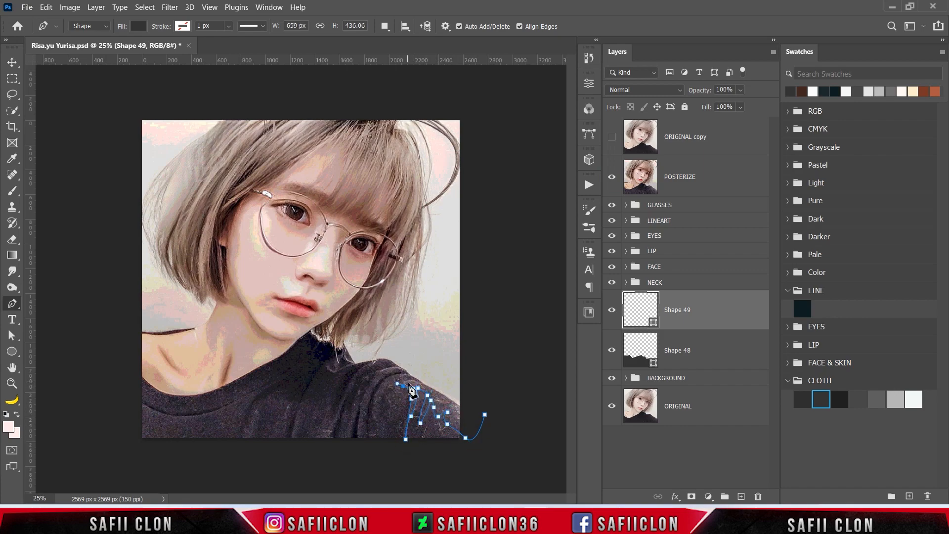
Extend the shadow outline down and up the folds in the middle of the sleeve
key("ctrl+plus")
left_click_drag(426, 440, 404, 494)
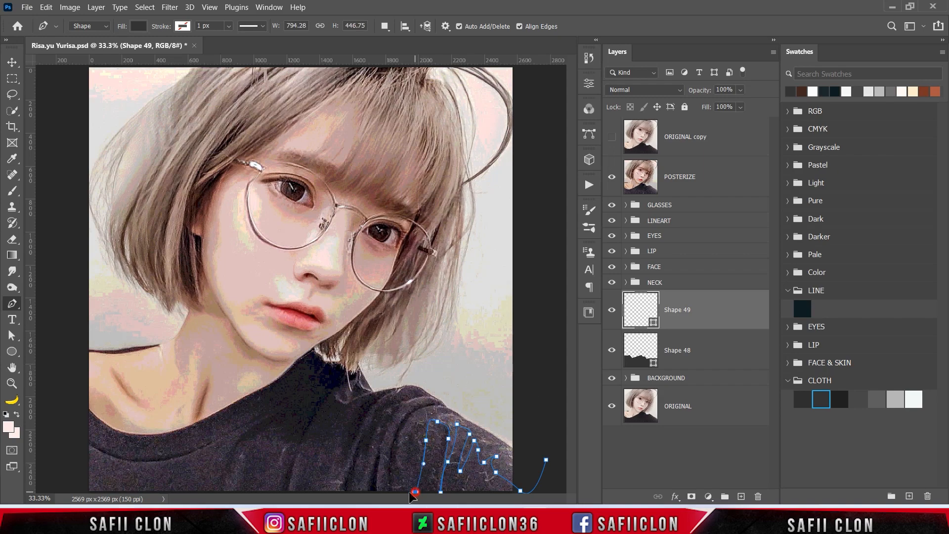
key("ctrl+plus")
scroll(419, 445, "down", 4)
left_click_drag(482, 337, 466, 320)
left_click(457, 368)
left_click(455, 390)
Trace the shadow outline over the top of the shoulder and down the inner folds beside the armhole seam
mouse_move(529, 306)
left_mouse_down()
mouse_move(475, 305)
mouse_move(459, 323)
left_mouse_up()
left_click_drag(422, 417, 418, 418)
left_click_drag(423, 375, 424, 356)
left_click_drag(455, 299, 471, 293)
left_click(455, 300, "alt")
mouse_move(423, 329)
left_mouse_down()
mouse_move(412, 353)
mouse_move(424, 321)
left_mouse_up()
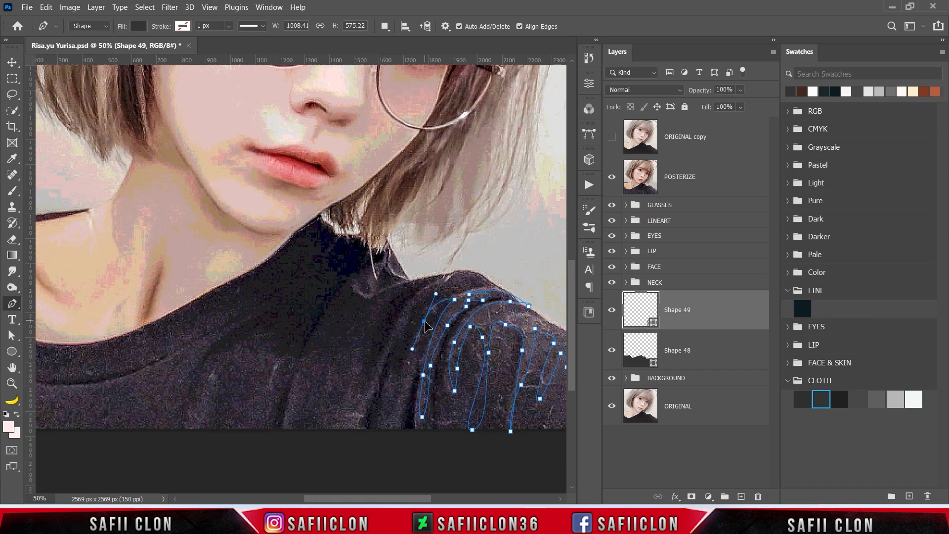
left_click_drag(414, 378, 410, 390)
left_click_drag(396, 426, 396, 438)
Close the sleeve shadow shape outside the canvas at about 1118 by 761 px and hide the POSTERIZE layer
left_click_drag(406, 498, 436, 498)
left_click_drag(435, 475, 543, 415)
left_click_drag(547, 398, 543, 389)
left_click(612, 176)
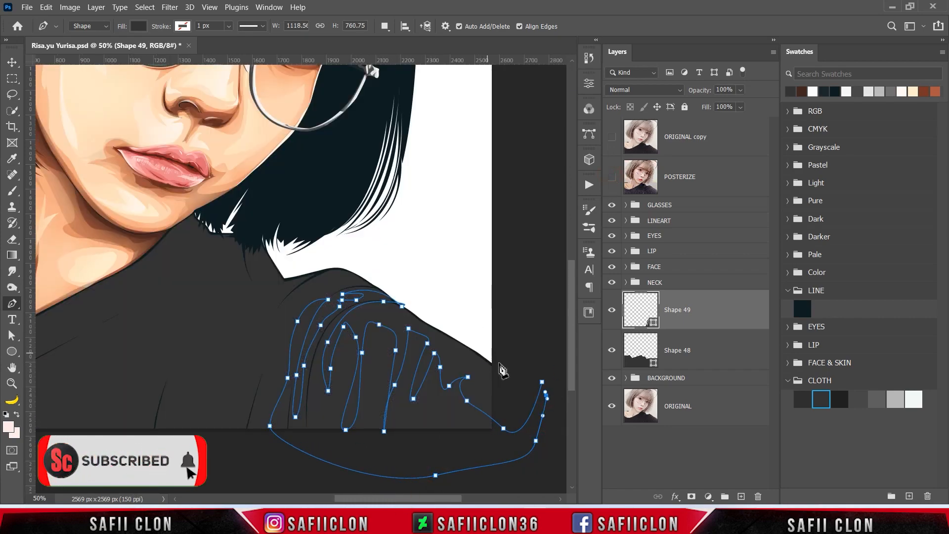
left_click(542, 383)
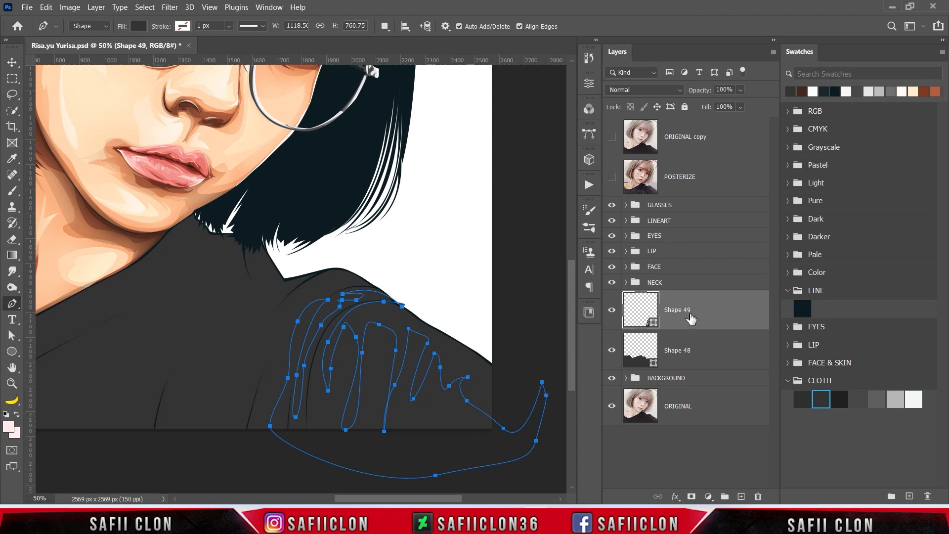
Set the sleeve shadow shape's fill color to 242424
double_click(651, 325)
left_click(801, 398)
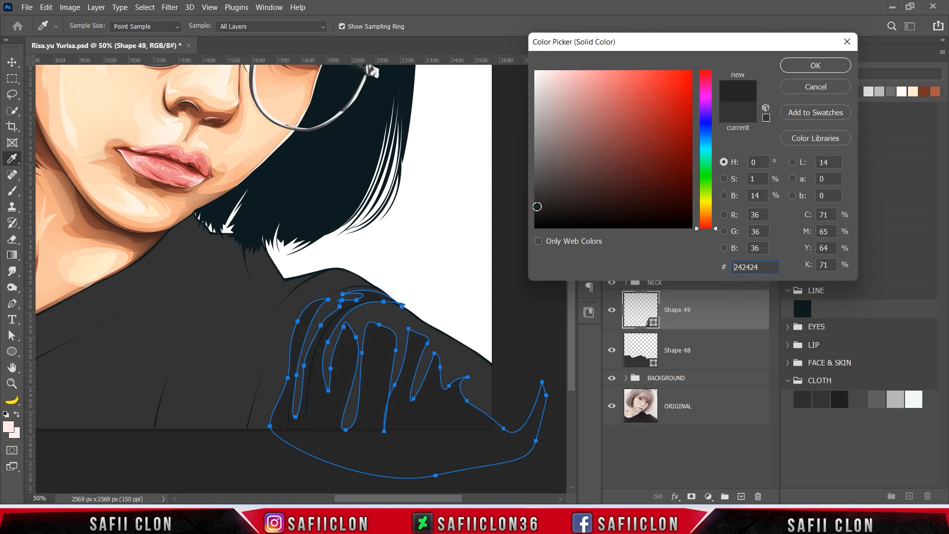
left_click(815, 66)
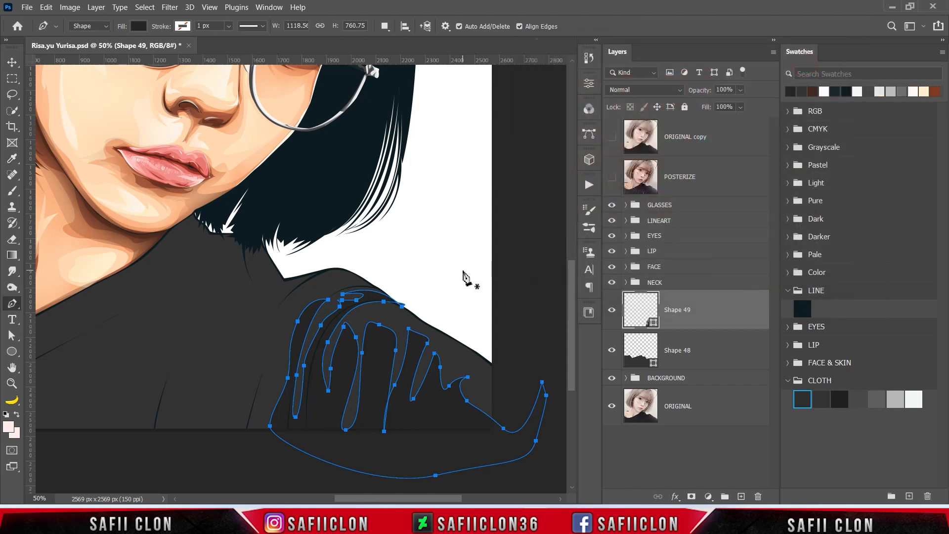
Switch the path operation to Combine Shapes and clip the sleeve shadow layer to the shirt shape beneath it
left_click(384, 26)
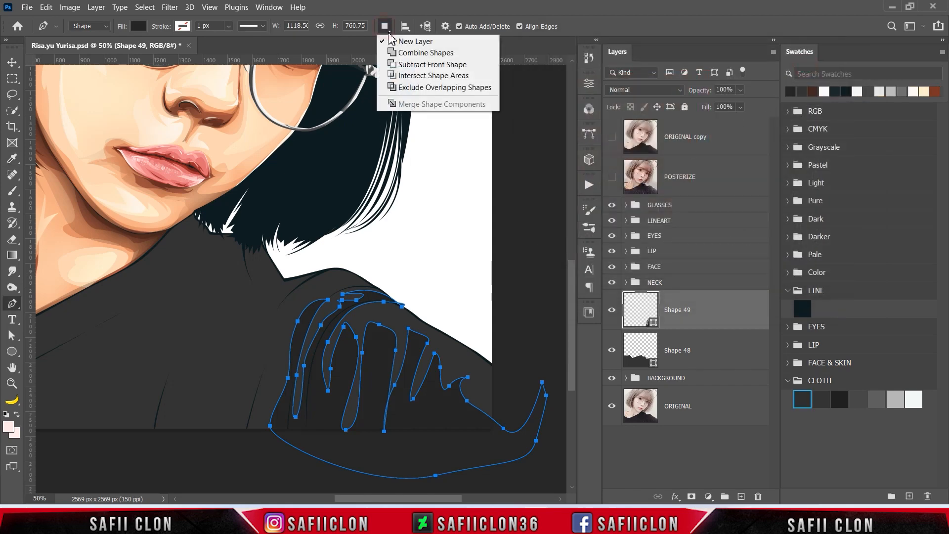
left_click(406, 52)
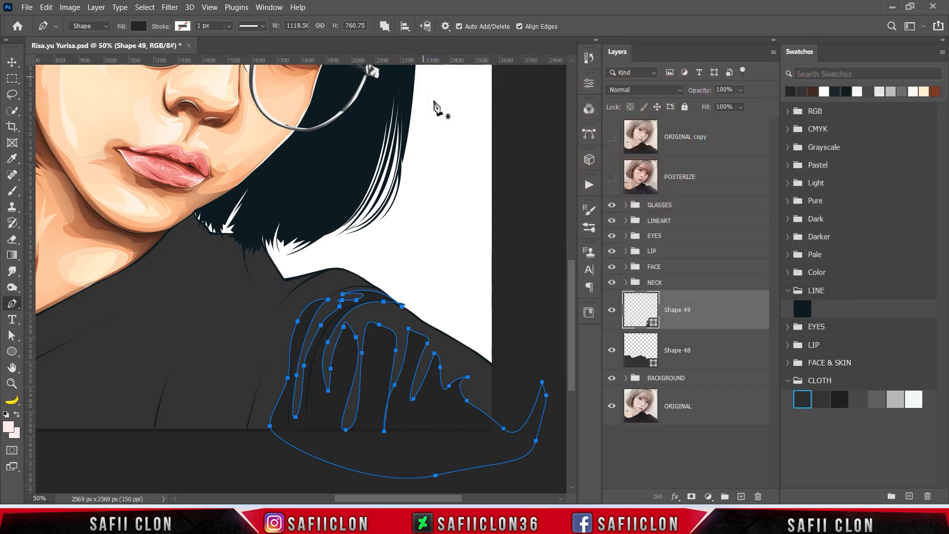
right_click(704, 310)
left_click(743, 242)
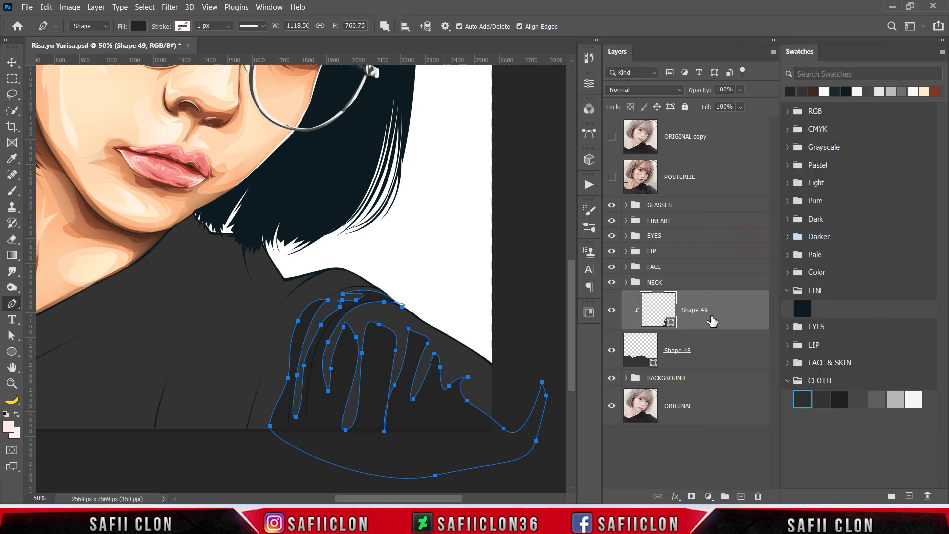
key("Escape")
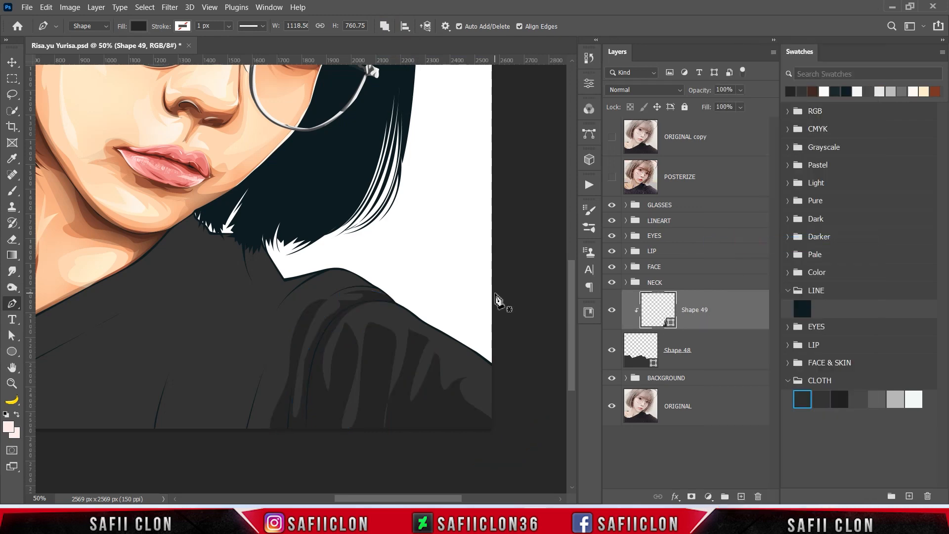
key("ctrl+minus")
key("ctrl+minus")
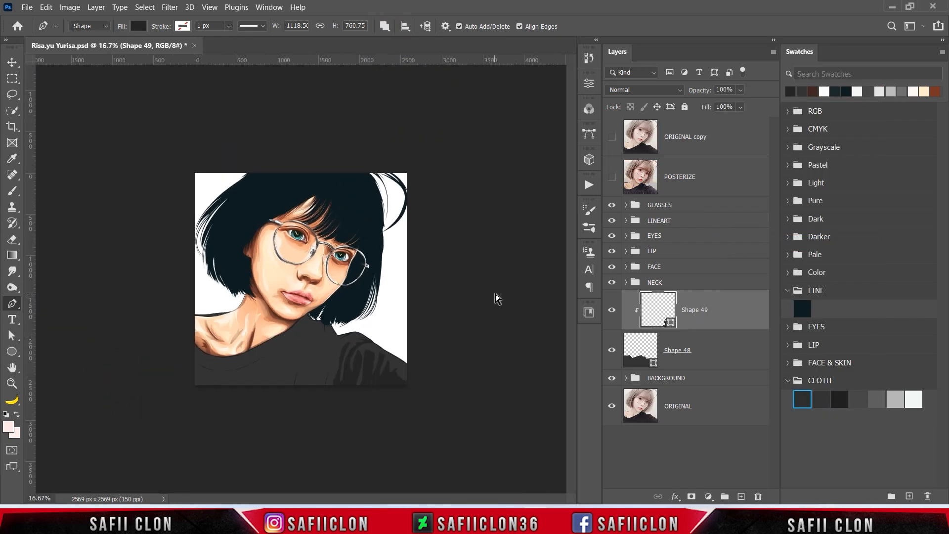
Show the POSTERIZE layer and add a fold outline to the sleeve shadow shape, tracing upward from below the shirt inside the armhole
key("ctrl+plus")
key("ctrl+plus")
key("ctrl+plus")
scroll(457, 287, "down", 3)
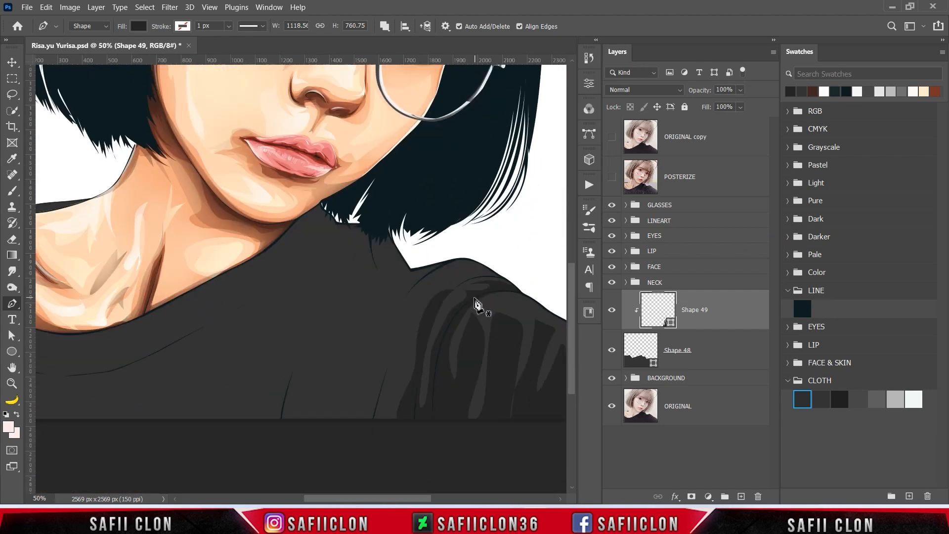
scroll(417, 445, "right", 3)
left_click(445, 349, "ctrl")
left_click(613, 178)
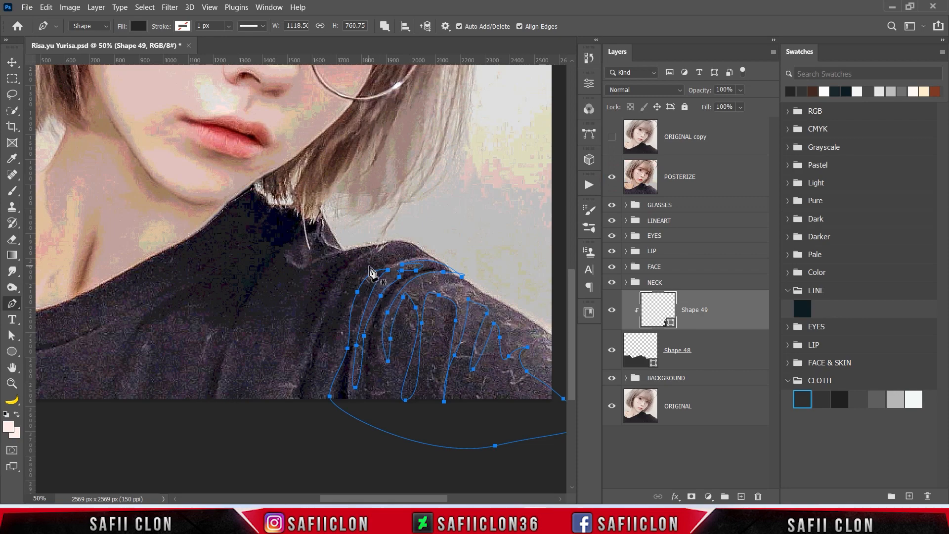
left_click(311, 414)
left_click_drag(316, 397, 312, 388)
left_click_drag(320, 344, 339, 320)
left_click(321, 364)
left_click(319, 389)
Carry the fold outline over the shoulder top, bring it back down beside the armhole, and close it below the canvas
left_click_drag(382, 267, 390, 243)
left_click(437, 257)
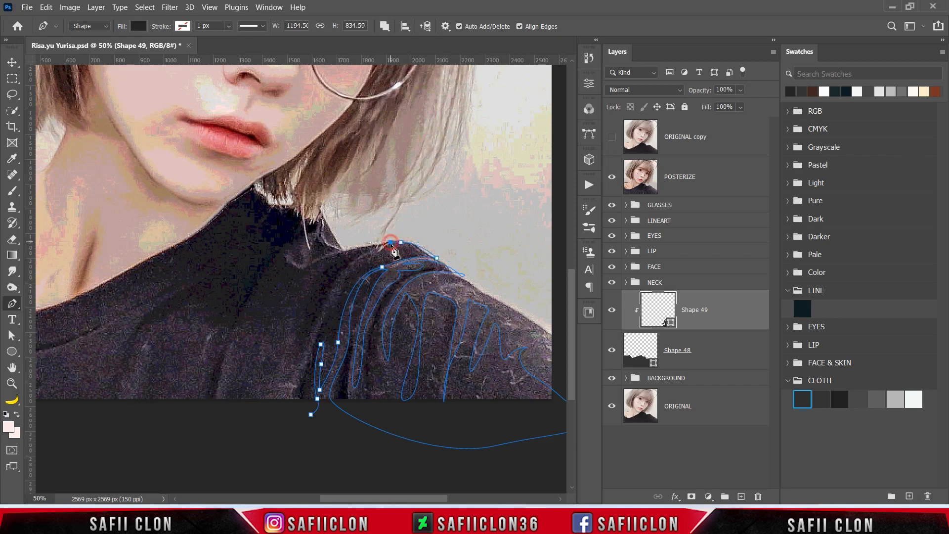
left_click(387, 257)
left_click_drag(347, 272, 340, 330)
left_click_drag(307, 355, 302, 375)
left_click(311, 414)
Begin a chest shadow outline in the same shape at the shoulder top, tracing down the fold to the shirt's lower edge
left_click(409, 236)
left_click_drag(329, 294, 321, 319)
left_click(314, 334)
left_click(313, 324)
left_click_drag(283, 391, 269, 406)
left_click(284, 391, "alt")
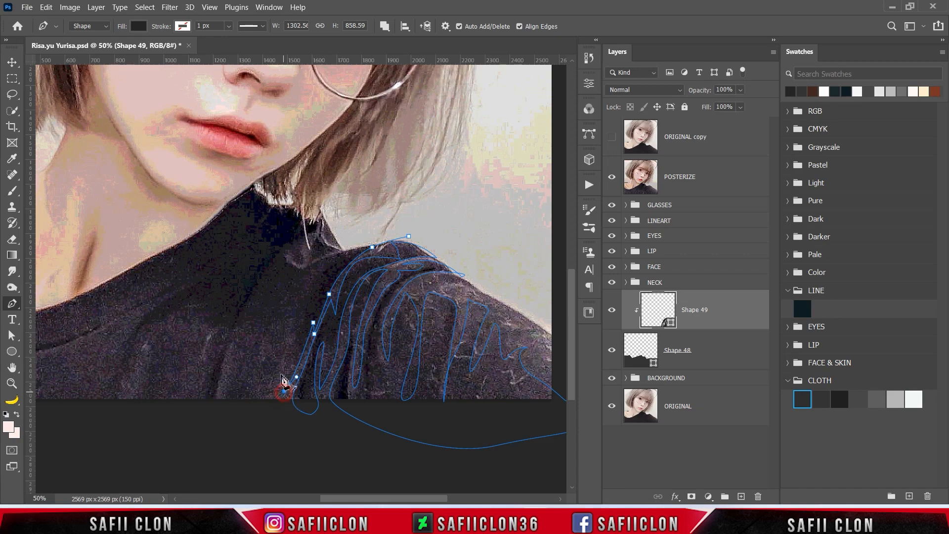
Trace the chest shadow outline back up the fold's inner edge toward the base of the neck
left_click_drag(290, 353, 283, 360)
left_click(291, 353, "alt")
left_click(302, 326)
left_click(298, 319)
left_click(297, 306)
left_click_drag(323, 271, 339, 259)
Extend the chest shadow outline across the chest and around the long vertical fold reaching below the canvas
left_click_drag(369, 496, 347, 492)
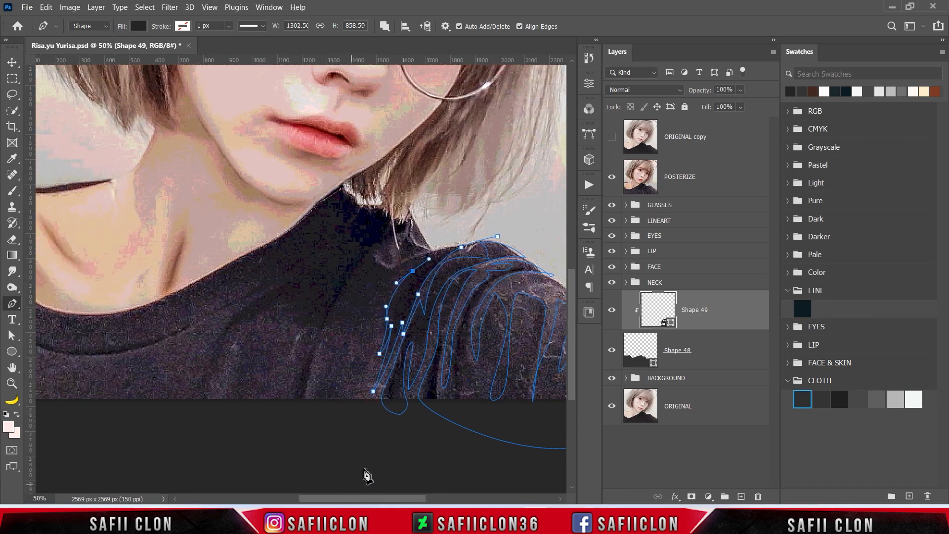
left_click_drag(381, 294, 333, 308)
left_click(330, 315, "alt")
mouse_move(309, 401)
left_mouse_down()
mouse_move(313, 422)
mouse_move(293, 408)
left_mouse_up()
left_click_drag(299, 373, 305, 358)
Trace the pointed, curved crease branching off the vertical fold across the middle of the chest
left_click_drag(319, 326, 229, 334)
left_click(250, 325, "alt")
left_click_drag(299, 313, 324, 313)
left_click(299, 313, "alt")
left_click_drag(244, 323, 236, 306)
left_click(244, 323, "alt")
left_click(219, 359, "alt")
Trace the first diagonal creases on the chest below the neckline with narrow pointed tips
left_click(263, 295)
left_click(243, 302, "alt")
left_click_drag(292, 281, 300, 275)
left_click_drag(370, 498, 348, 496)
left_click(380, 280, "alt")
left_click_drag(299, 316, 269, 335)
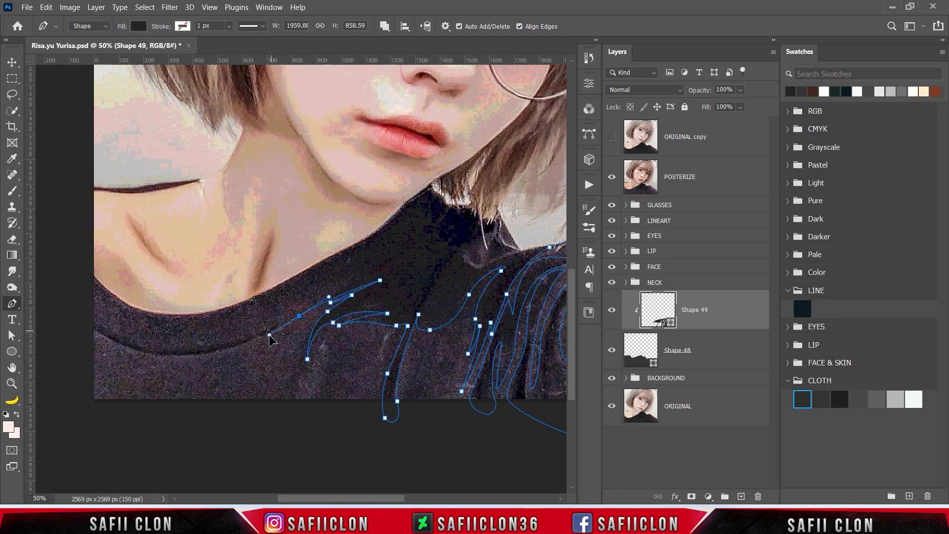
left_click(298, 315, "alt")
left_click(288, 321)
left_click(354, 276)
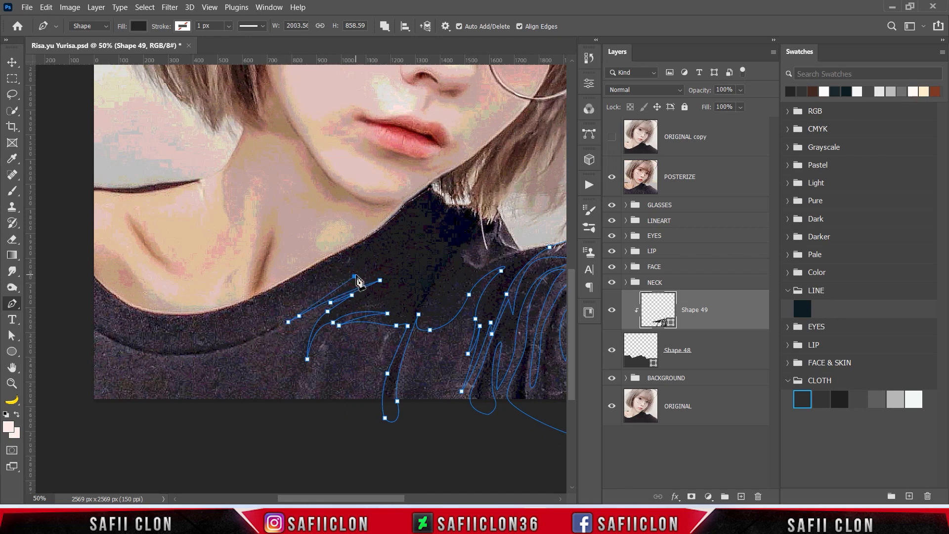
left_click_drag(285, 308, 259, 318)
key("ctrl+z")
key("ctrl+z")
Add further narrow diagonal crease tips to the chest shadow outline just below the neckline
left_click(284, 309, "alt")
left_click(312, 292)
left_click(265, 314)
left_click(321, 280)
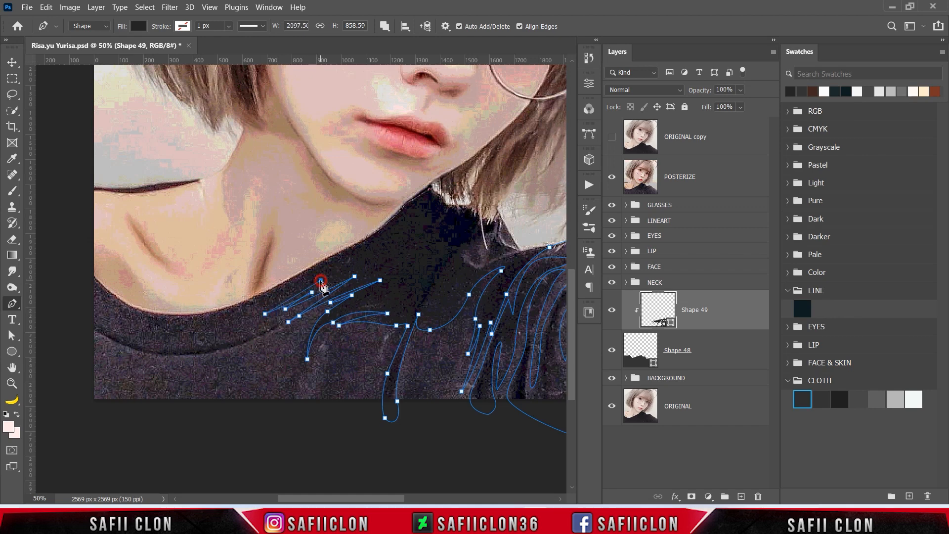
left_click(239, 319)
Trace the shadow along the collar band to beyond the canvas edge and return along the neckline to the neck's base
left_click_drag(195, 325, 157, 329)
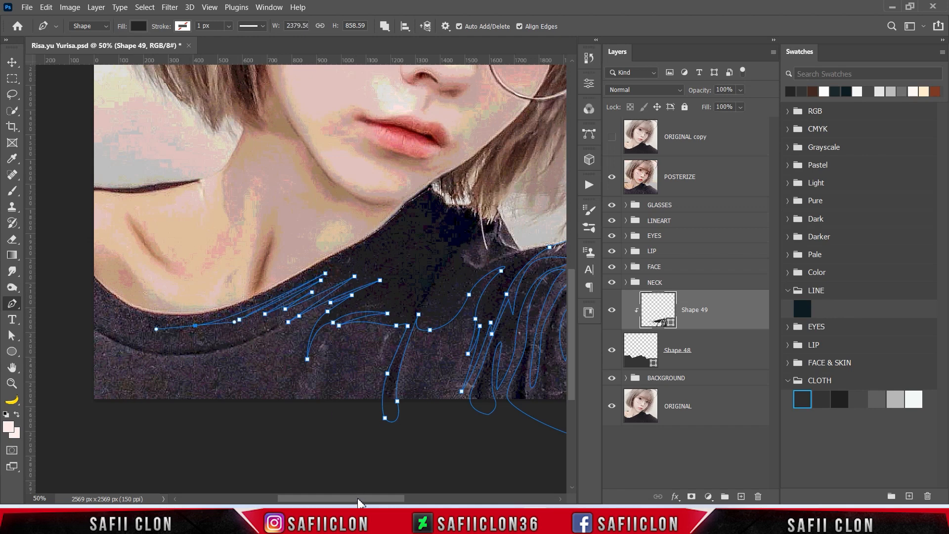
left_click_drag(354, 498, 316, 494)
left_click_drag(306, 312, 268, 263)
left_click_drag(293, 294, 309, 304)
key("ctrl+z")
left_click(298, 302)
left_click_drag(318, 313, 303, 288)
left_click_drag(396, 315, 417, 285)
left_click(396, 315, "alt")
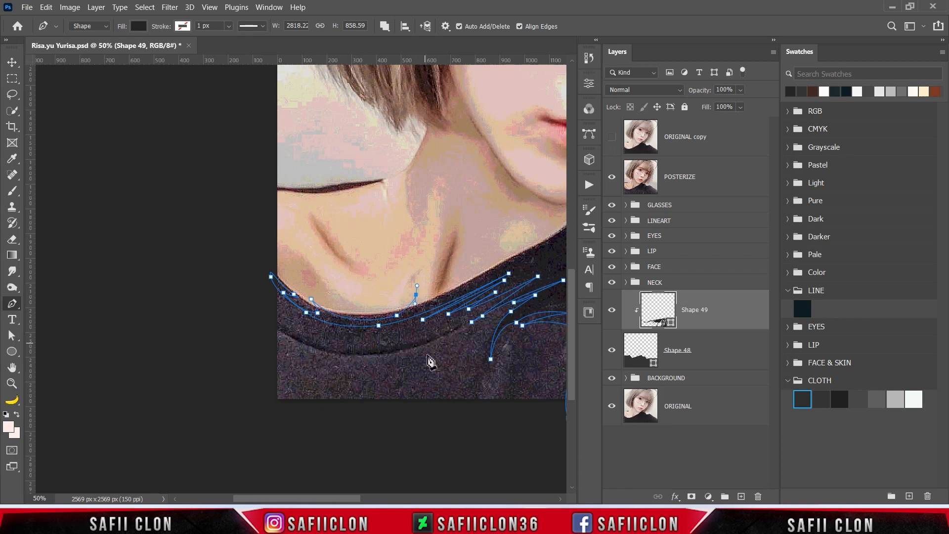
Carry the chest shadow outline over the neck and chin to the hair ends above the collar, using the POSTERIZE layer as reference
left_click_drag(358, 498, 389, 498)
left_click_drag(405, 214, 450, 187)
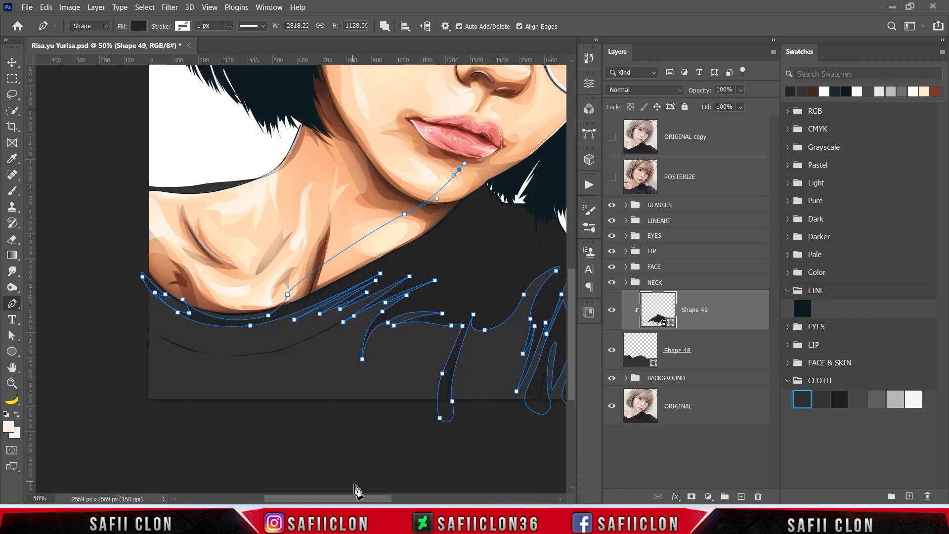
left_click(612, 176)
left_click(390, 185)
left_click_drag(357, 184, 407, 249)
left_click(359, 198)
Trace the collar fold beneath the hair ends and close the chest shadow outline at the shoulder top
left_click(372, 204)
left_click(371, 215)
left_click(396, 208)
mouse_move(407, 266)
left_mouse_down()
mouse_move(389, 272)
mouse_move(412, 270)
left_mouse_up()
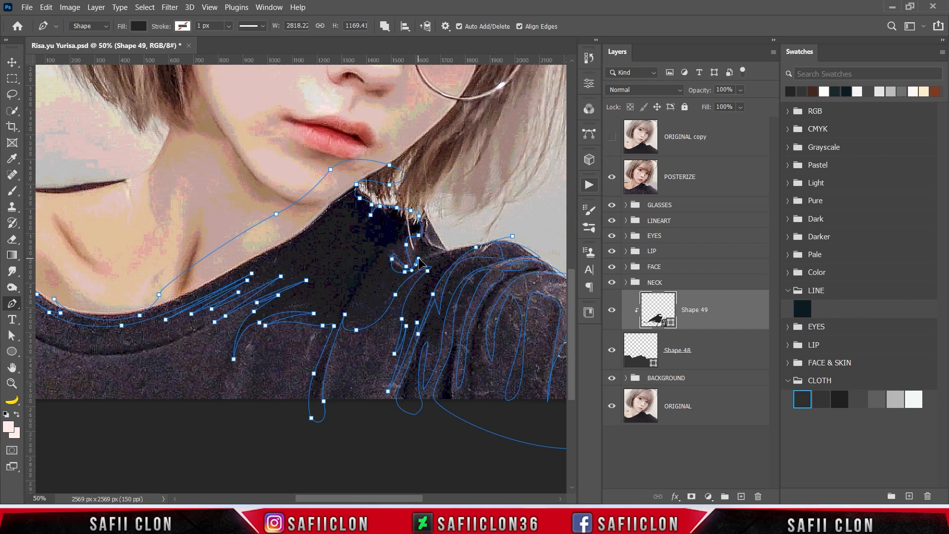
left_click(443, 251)
left_click(424, 256)
left_click_drag(420, 262, 512, 227)
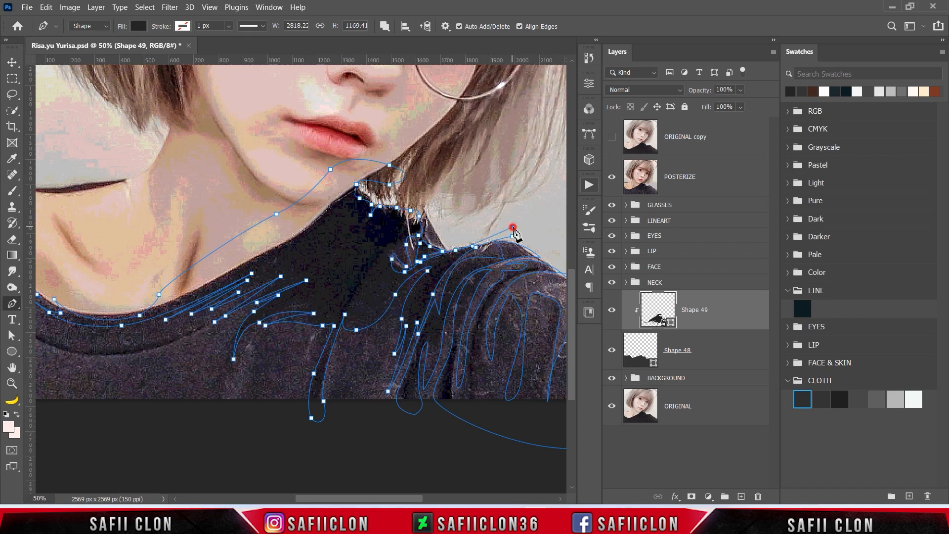
Hide the POSTERIZE layer and examine the chest and sleeve shadows on the whole portrait
left_click(611, 176)
key("ctrl+minus")
key("ctrl+minus")
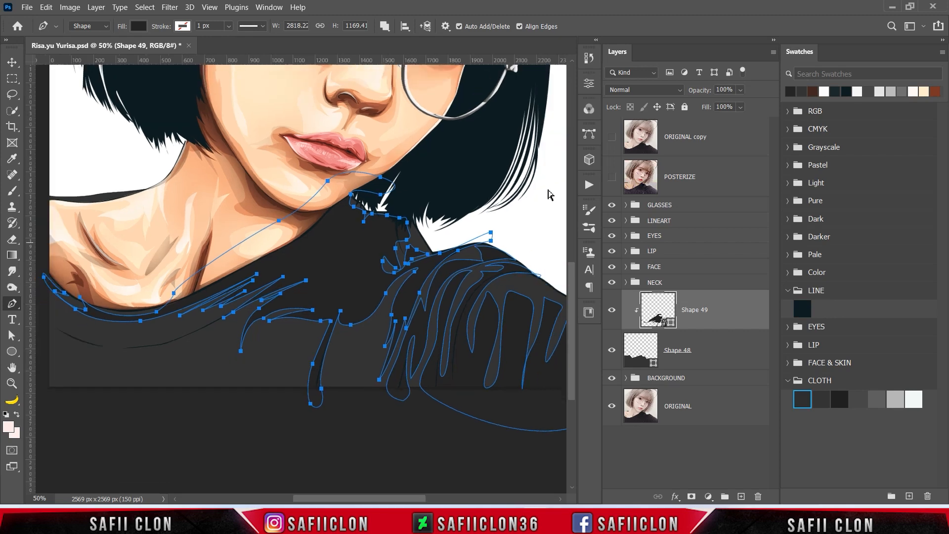
key("Escape")
key("ctrl+minus")
key("ctrl+minus")
key("ctrl+minus")
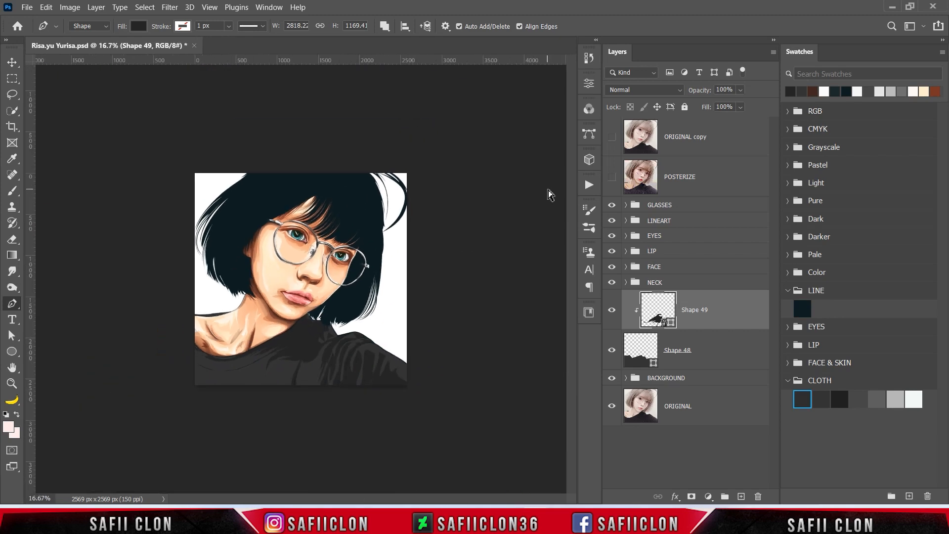
key("ctrl+0")
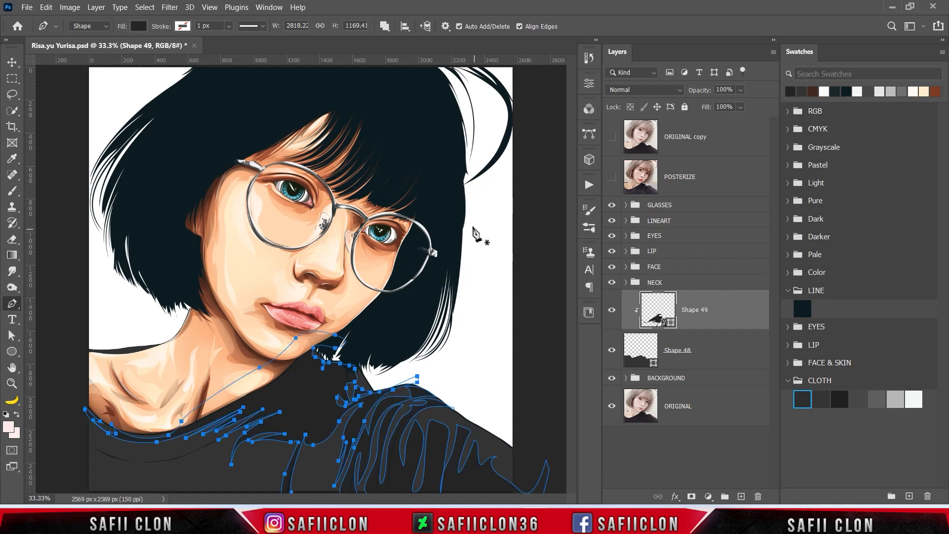
Using the POSTERIZE layer as reference, add a thin curved shadow along the collar seam and another on the far shoulder strip
left_click(612, 177)
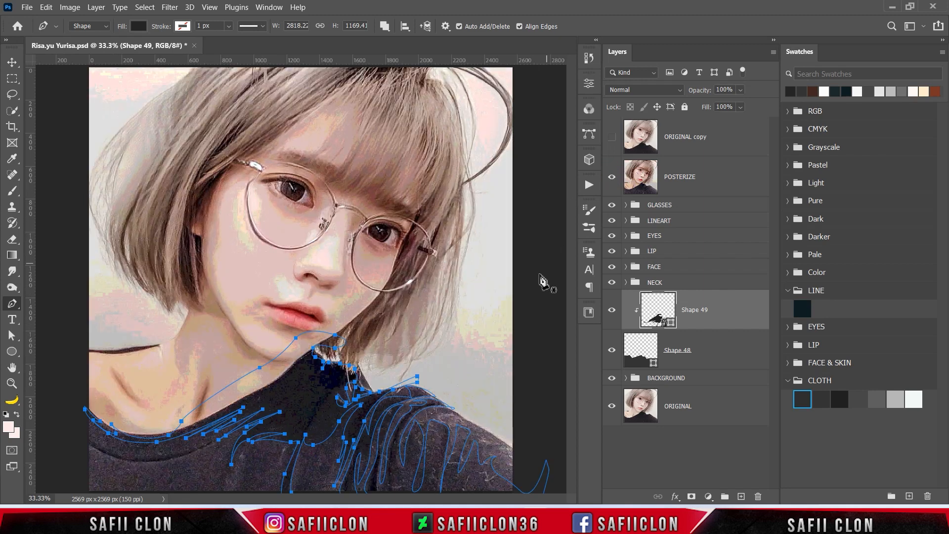
left_click(84, 430)
mouse_move(135, 458)
left_mouse_down()
mouse_move(163, 467)
mouse_move(149, 465)
left_mouse_up()
left_click_drag(213, 440, 266, 422)
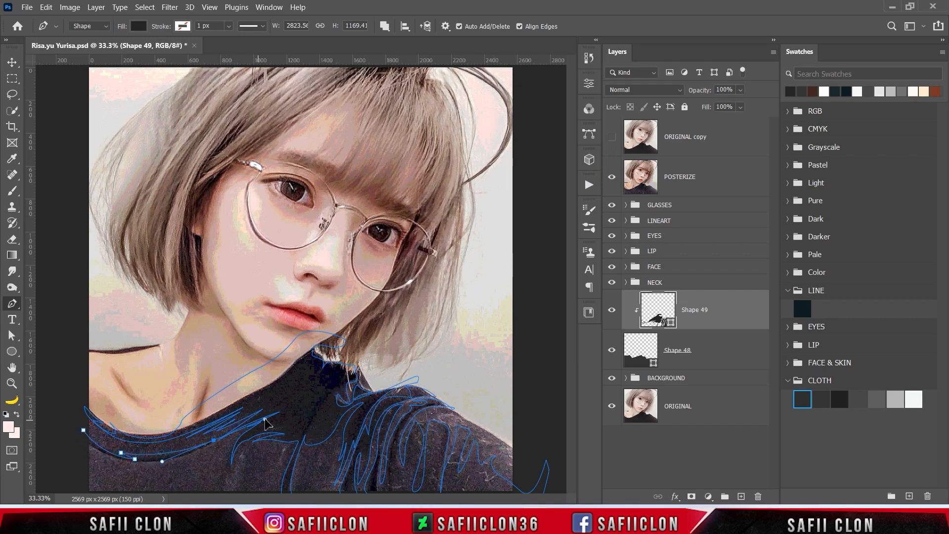
left_click_drag(156, 462, 128, 463)
left_click_drag(83, 444, 58, 437)
left_click(617, 176)
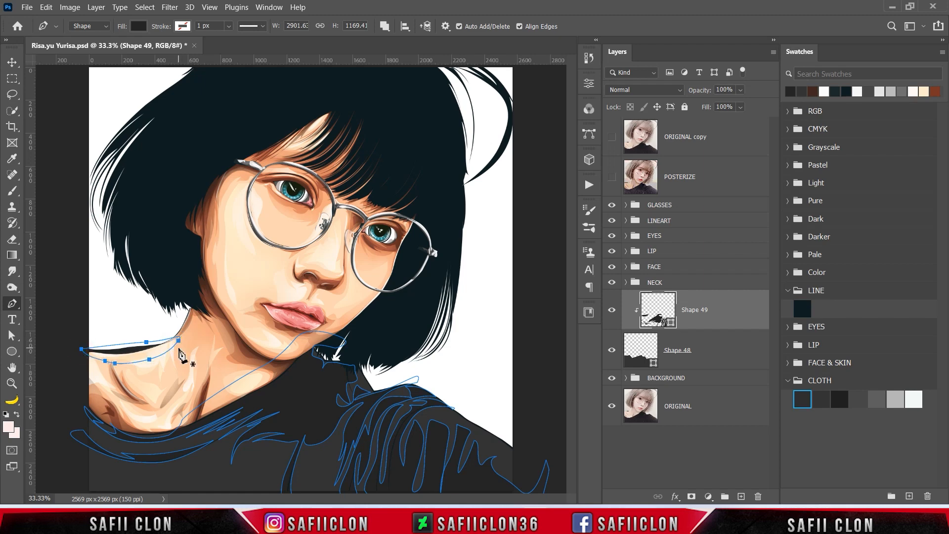
Add a small shadow beside the neck under the hair ends and compare it with the POSTERIZE layer
left_click(612, 176)
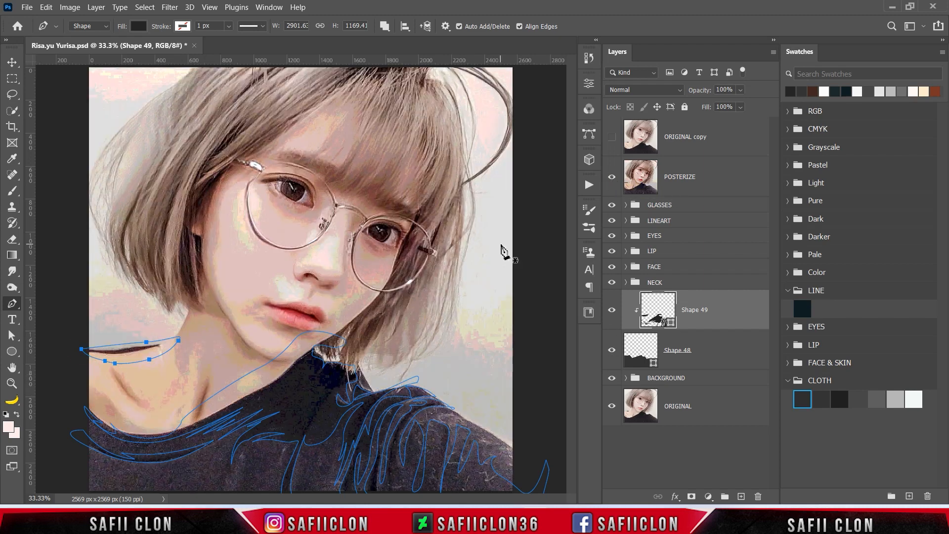
key("ctrl+minus")
key("ctrl+plus")
left_click(355, 357)
left_click_drag(371, 391, 364, 363)
left_click(356, 356)
left_click(612, 176)
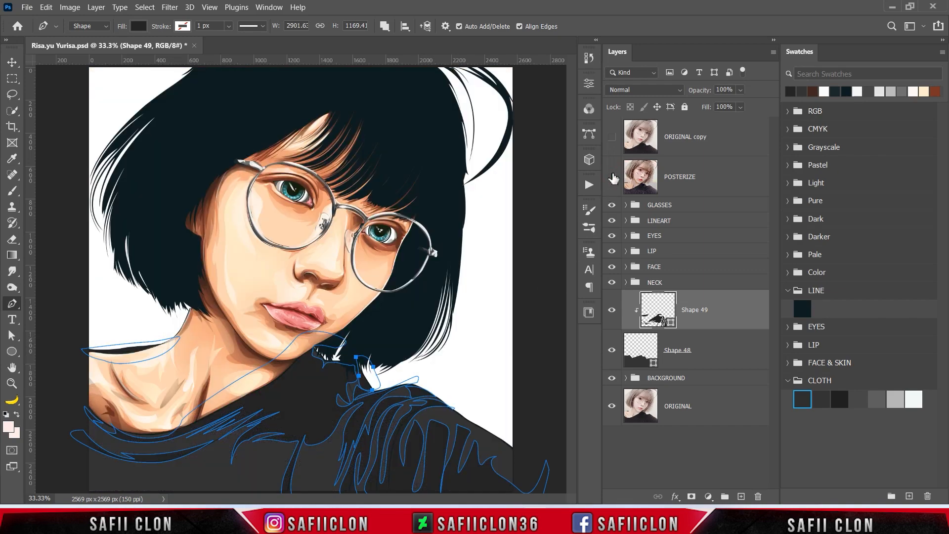
left_click(611, 176)
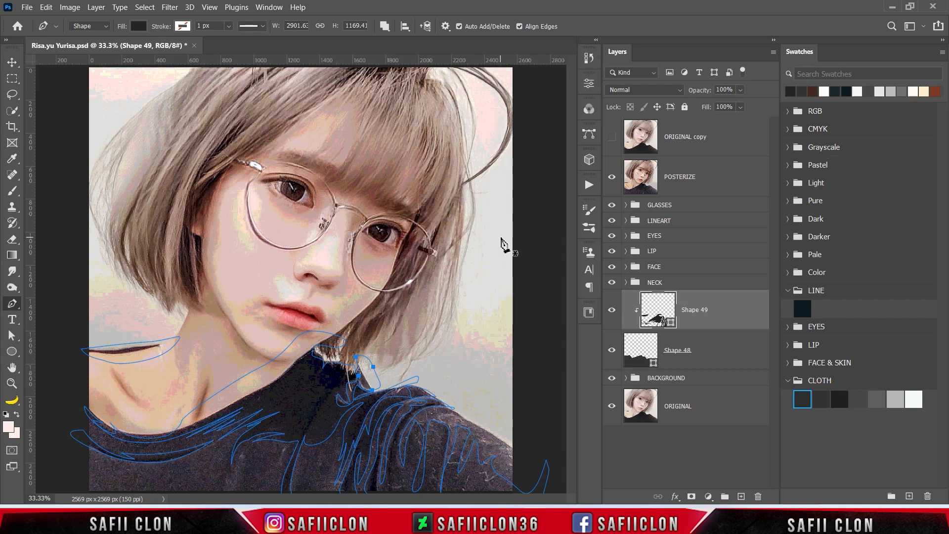
left_click(611, 178)
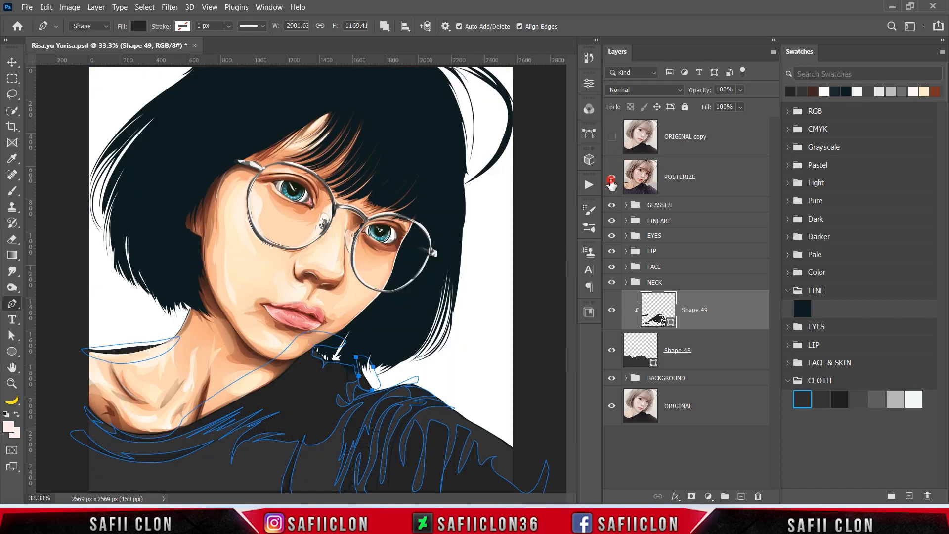
left_click(611, 178)
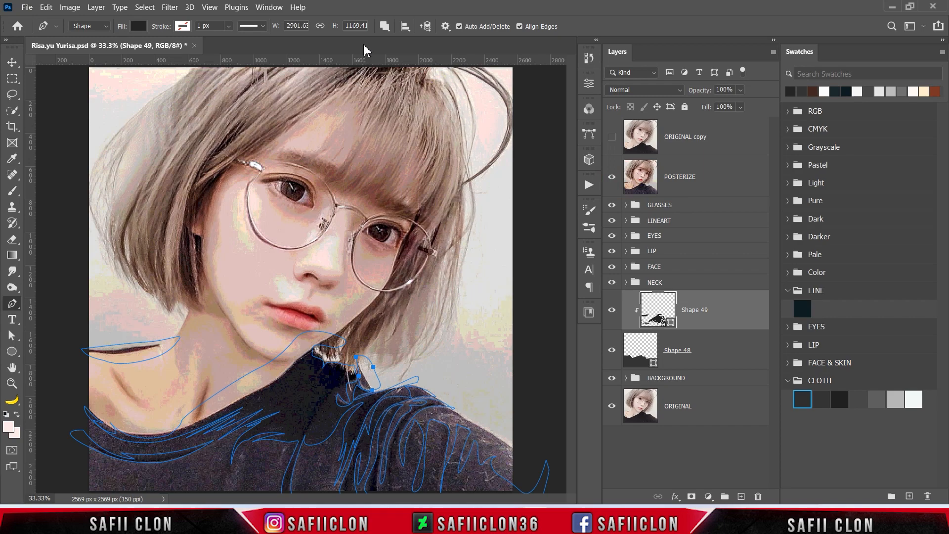
Set the path operation to New Layer and begin a sleeve fold shape, tracing up from below the shirt and back down
left_click(384, 27)
left_click(411, 41)
key("ctrl+plus")
scroll(544, 327, "down", 5)
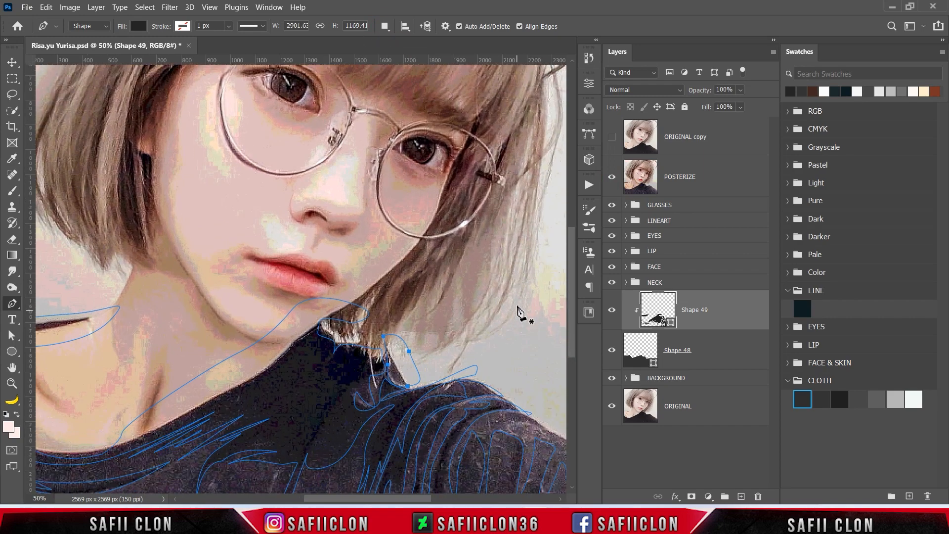
left_click_drag(351, 498, 385, 502)
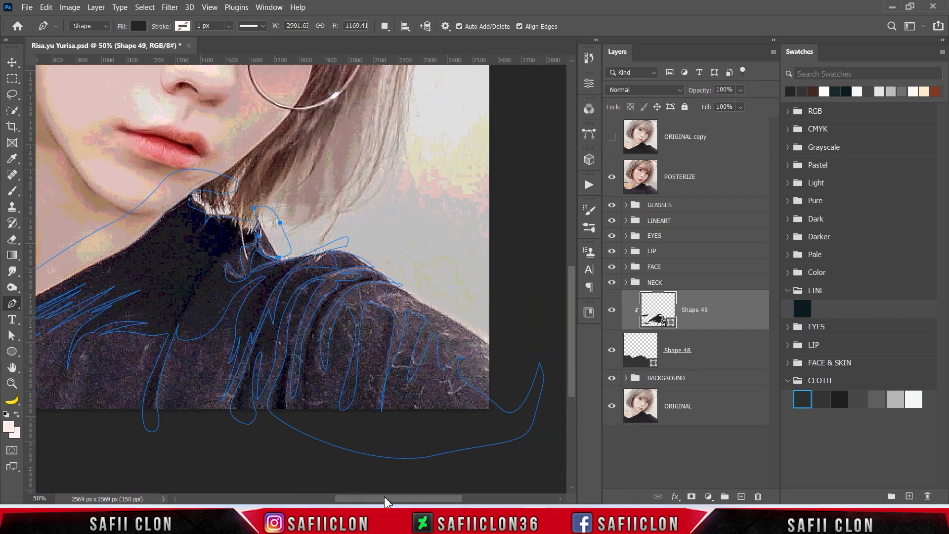
left_click(375, 420)
left_click_drag(391, 339, 386, 308)
left_click_drag(383, 340, 383, 348)
key("ctrl+z")
left_click(383, 310)
left_click(372, 385)
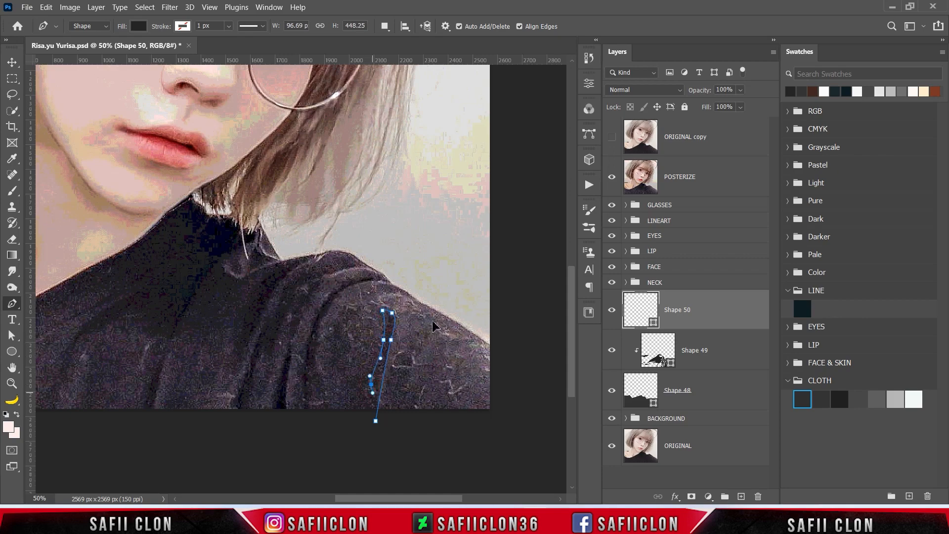
Continue the sleeve fold outline around the neighbouring crease, up its inner edge and down to the shirt's lower edge
left_click(611, 178)
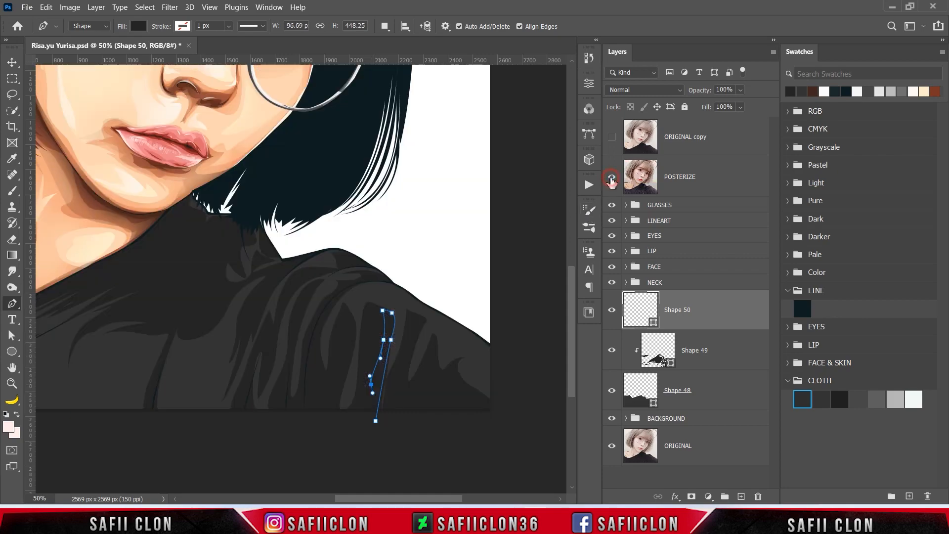
left_click(611, 177)
left_click(361, 398)
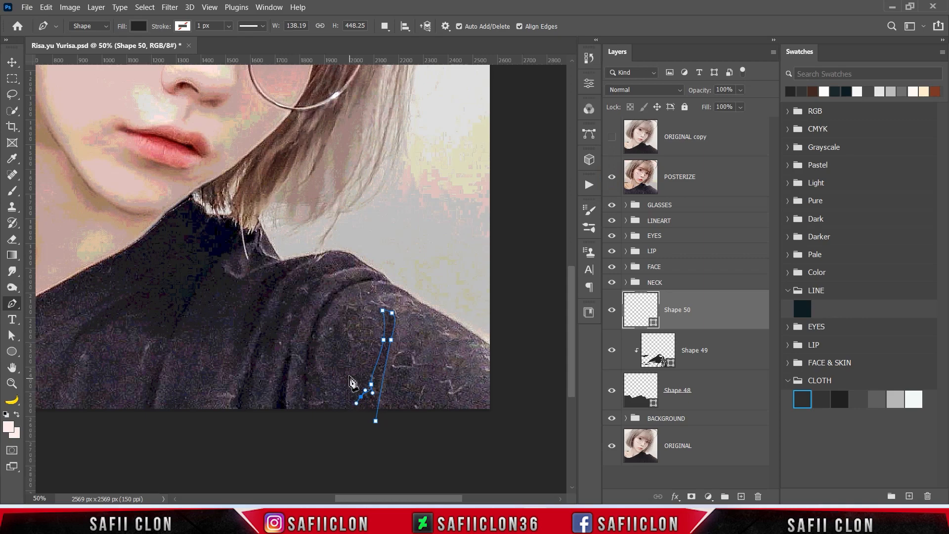
left_click_drag(347, 357, 337, 315)
left_click(334, 310)
left_click_drag(334, 350, 330, 370)
left_click_drag(337, 379, 327, 418)
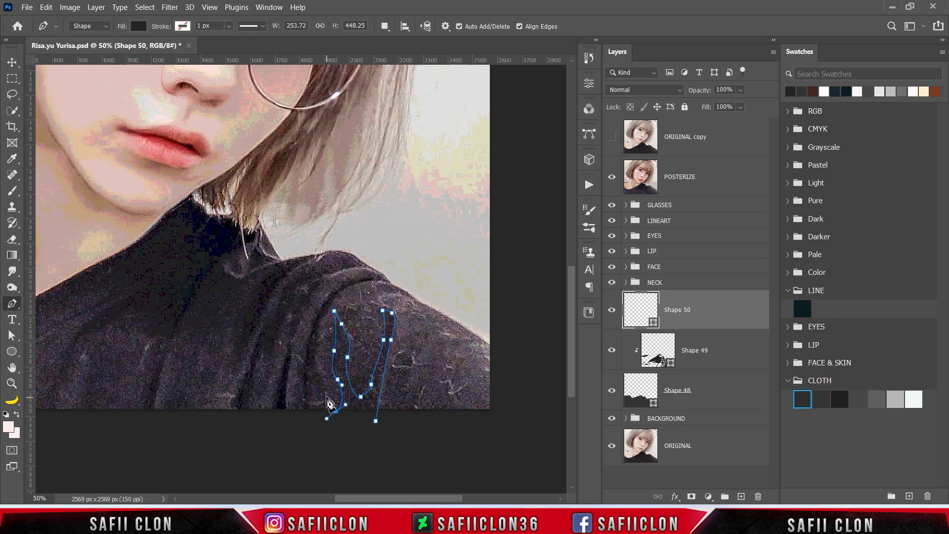
Trace the sleeve fold outline up the inner crease and over the shoulder, checking it against the POSTERIZE layer
left_click(612, 176)
left_click(611, 177)
left_click_drag(320, 379, 315, 353)
left_click(335, 294)
left_click_drag(336, 295, 354, 276)
left_click(611, 177)
left_click(611, 177)
left_click(390, 277)
Bring the sleeve fold outline down along the armhole, close it below the canvas, and hide the POSTERIZE layer
left_click(611, 177)
left_click(611, 177)
left_click_drag(341, 282, 310, 327)
left_click(611, 177)
left_click_drag(300, 404, 344, 426)
left_click(366, 428)
left_click(376, 421)
Clip the new sleeve fold layer to the shirt shape and set its fill color to 202020
right_click(712, 308)
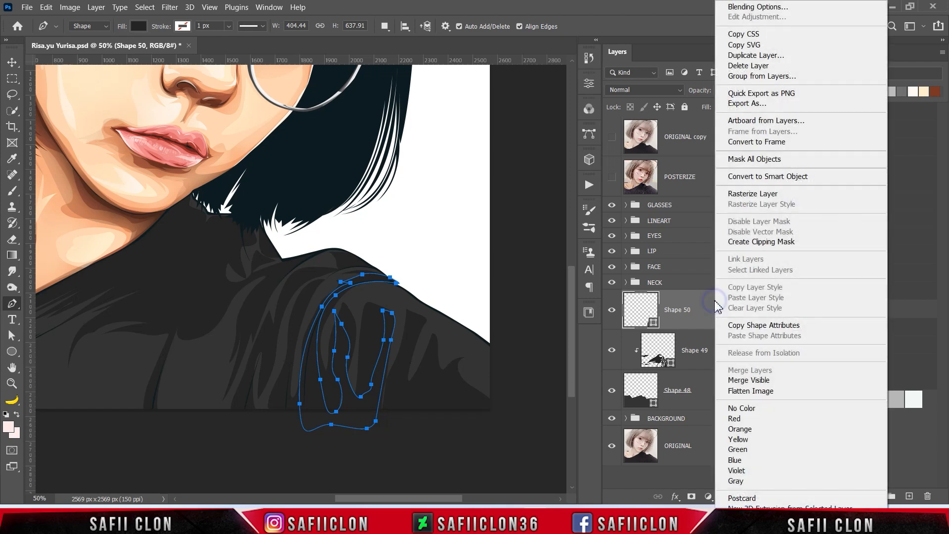
left_click(716, 247)
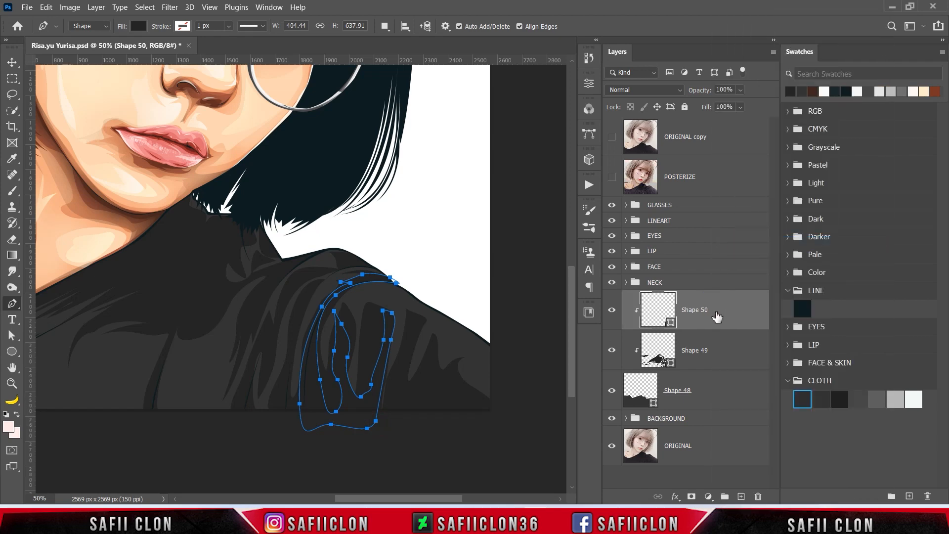
double_click(671, 322)
left_click(841, 398)
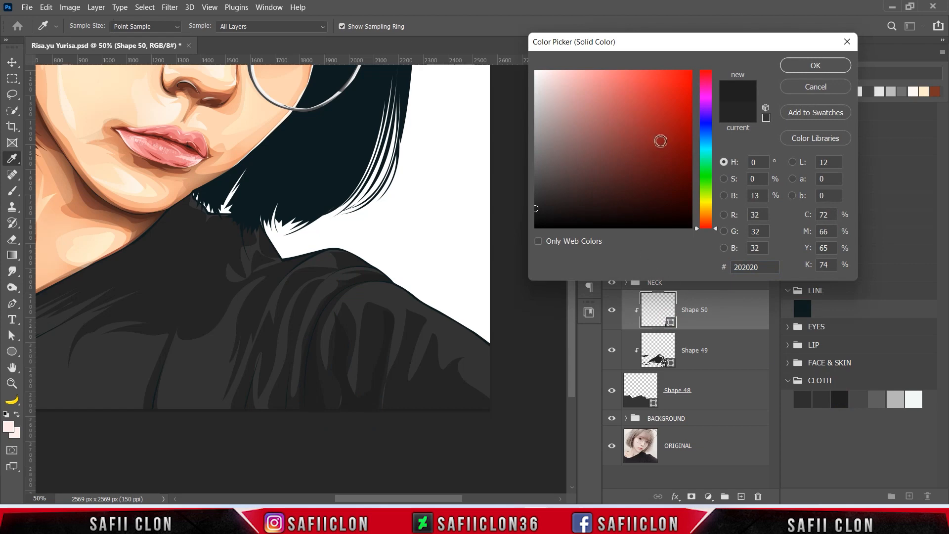
left_click(815, 65)
Switch the path operation to Combine Shapes and show the POSTERIZE layer again
left_click(385, 26)
left_click(417, 52)
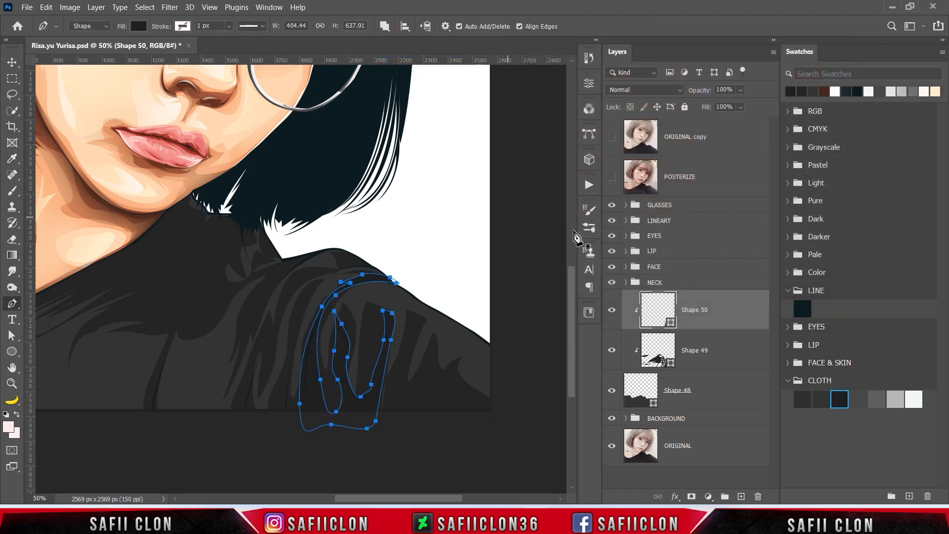
left_click(612, 178)
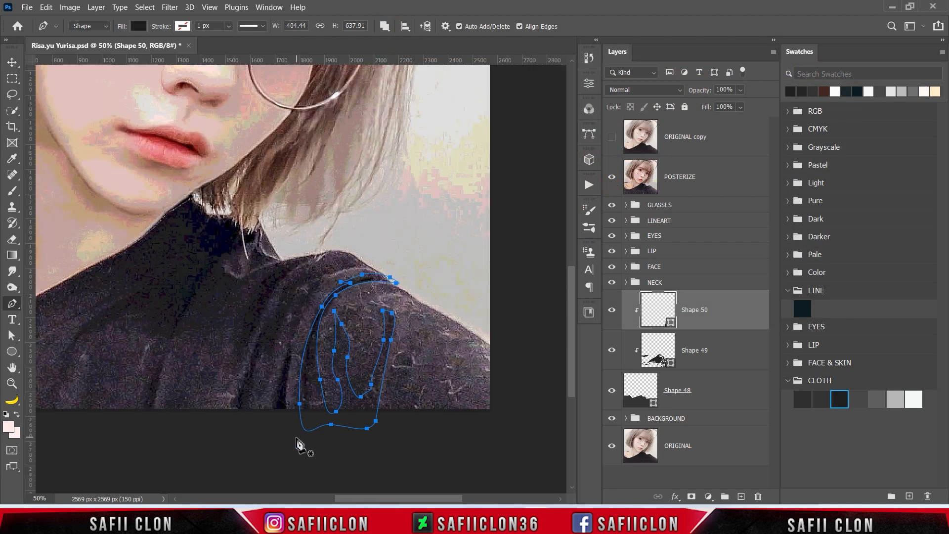
Trace a narrow fold shadow just left of the sleeve fold and close it below the canvas edge
left_click(287, 416)
left_click_drag(291, 344, 290, 351)
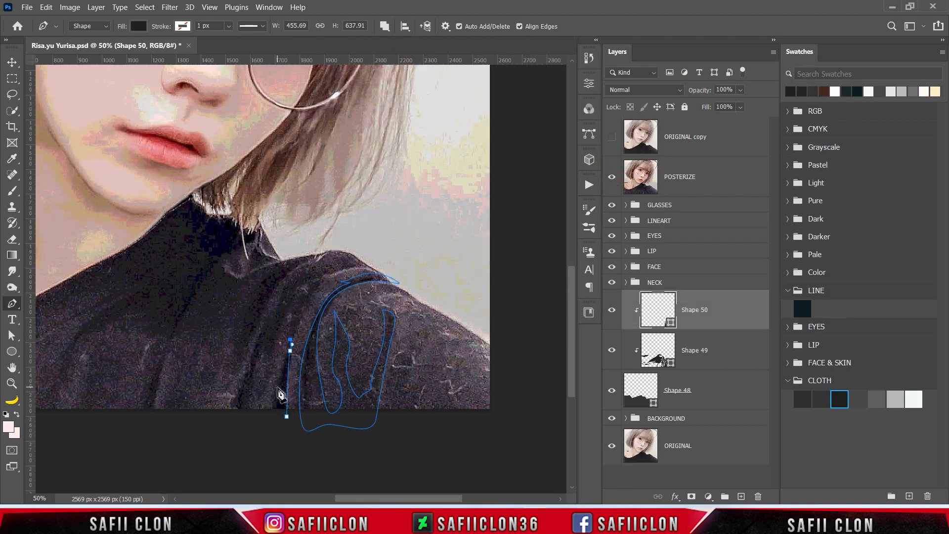
left_click(612, 182)
left_click_drag(279, 389, 274, 397)
left_click_drag(273, 423, 280, 435)
left_click(287, 417)
Trace a curved crease shadow rising along the armhole and over the shoulder top, checking it against the POSTERIZE layer
left_click(612, 176)
left_click(611, 177)
left_click(294, 334)
left_click_drag(381, 270, 452, 293)
left_click(381, 270, "alt")
left_click(612, 177)
left_click_drag(351, 263, 345, 262)
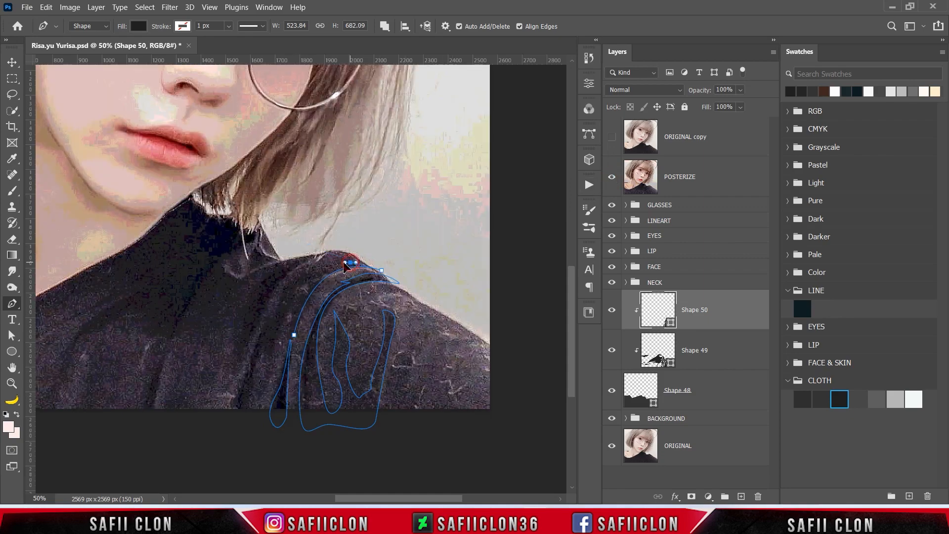
left_click(612, 177)
left_click_drag(289, 302, 299, 371)
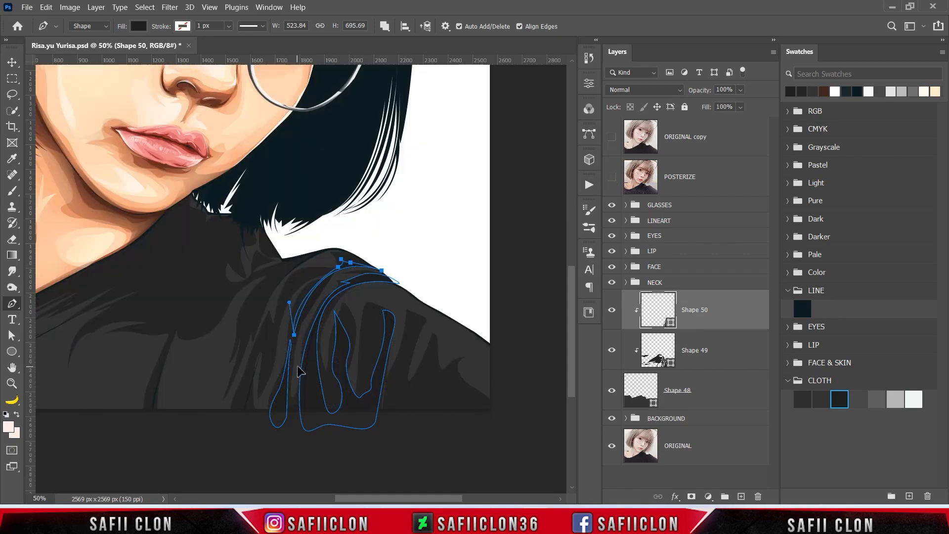
Trace a slanted fold shadow further left toward the chest and close it below the canvas edge
left_click(612, 177)
left_click(247, 413)
mouse_move(254, 363)
left_mouse_down()
mouse_move(262, 343)
mouse_move(240, 392)
left_mouse_up()
left_click(270, 319)
left_click(232, 402)
left_click_drag(237, 424, 232, 435)
left_click(246, 414)
Trace a long thin crease shadow between the two lower folds up to the shoulder and close it
left_click(610, 178)
left_click(611, 178)
left_click(272, 355)
mouse_move(296, 287)
left_mouse_down()
mouse_move(309, 278)
mouse_move(302, 270)
left_mouse_up()
left_click(611, 179)
left_click(330, 273)
left_click(611, 178)
left_click(296, 280)
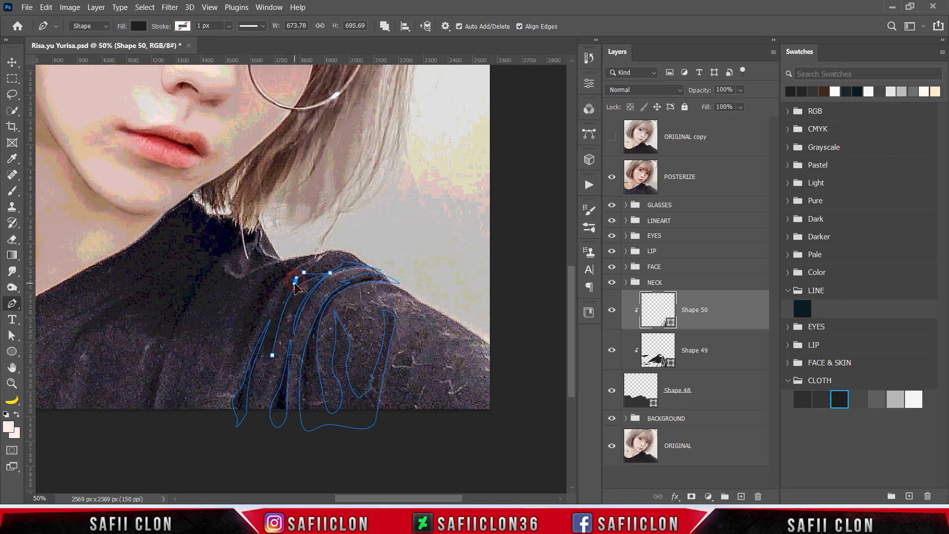
left_click_drag(272, 354, 287, 369)
Trace another crease shadow from the shoulder edge down the inner armhole and back, closing it at the shoulder
left_click_drag(394, 497, 358, 492)
left_click(613, 177)
left_click(613, 176)
left_click(464, 254)
mouse_move(420, 292)
left_mouse_down()
mouse_move(407, 318)
mouse_move(401, 301)
mouse_move(415, 278)
left_mouse_up()
left_click(391, 351)
left_click(612, 177)
left_click(446, 263)
key("ctrl+z")
left_click(612, 177)
left_click_drag(463, 255, 510, 247)
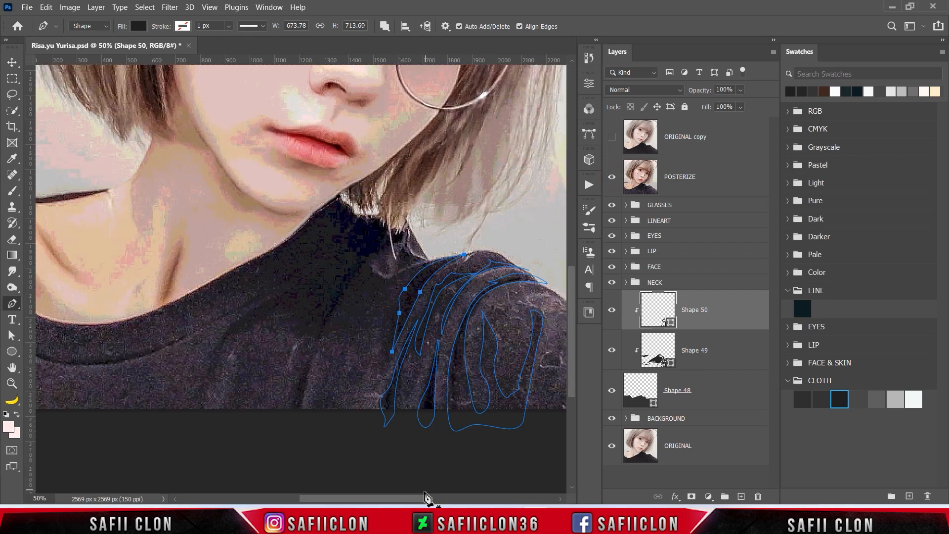
Trace a narrow vertical fold shadow on the lower chest, ending just below the canvas edge
left_click_drag(411, 498, 390, 497)
left_click(403, 340)
left_click(394, 364)
left_click(379, 392)
left_click(384, 416)
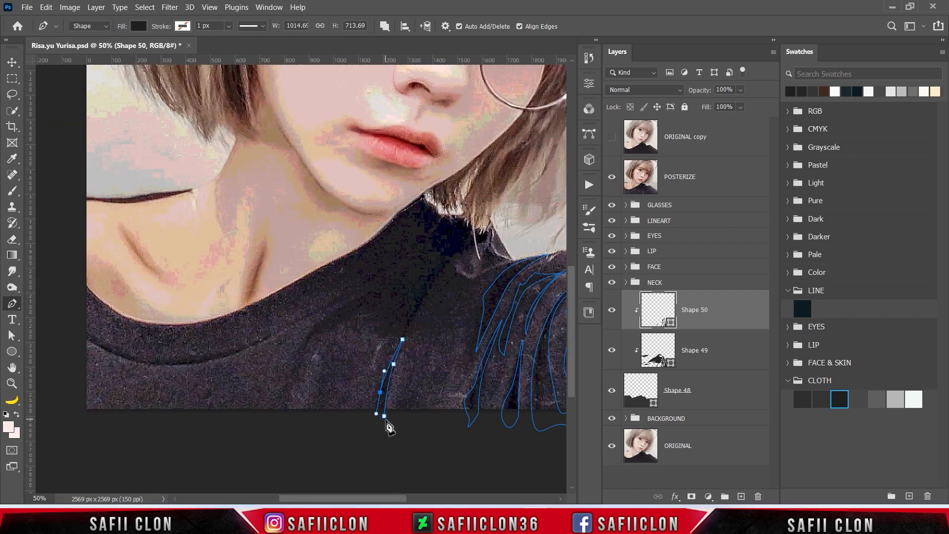
left_click(612, 177)
left_click(612, 177)
Start the large collar shadow at the neck, following the neckline down to a point and back to the collar fold
left_click(398, 204)
left_click_drag(353, 254, 330, 264)
left_click_drag(296, 286, 276, 297)
left_click(611, 177)
left_click(612, 177)
left_click(213, 324)
left_click_drag(381, 251, 419, 228)
left_click_drag(419, 248, 411, 255)
Continue the collar shadow with a second pointed crease running down the collar and back up
left_click(612, 177)
left_click_drag(318, 312, 346, 286)
left_click(274, 333)
left_click(318, 312)
mouse_move(403, 266)
left_mouse_down()
mouse_move(431, 253)
mouse_move(407, 278)
left_mouse_up()
left_click(611, 177)
left_click(611, 177)
Add a third curved crease to the collar shadow outline, ending in a tip below the neckline
left_click_drag(377, 300, 363, 306)
left_click_drag(306, 338, 297, 362)
left_click(306, 338, "alt")
left_click_drag(381, 304, 443, 294)
left_click(612, 177)
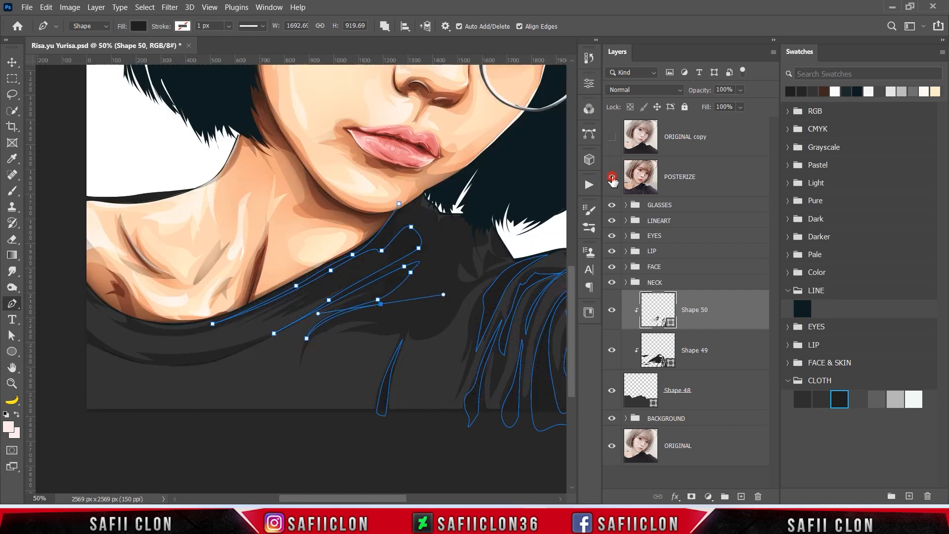
Bring the collar shadow outline down to the vertical chest fold and back up along the shoulder seam
left_click(420, 279)
left_click(419, 292)
key("ctrl+z")
mouse_move(443, 294)
left_mouse_down()
mouse_move(428, 294)
mouse_move(437, 280)
left_mouse_up()
left_click(396, 312)
left_click(392, 353)
left_click(612, 177)
left_click_drag(433, 319, 439, 319)
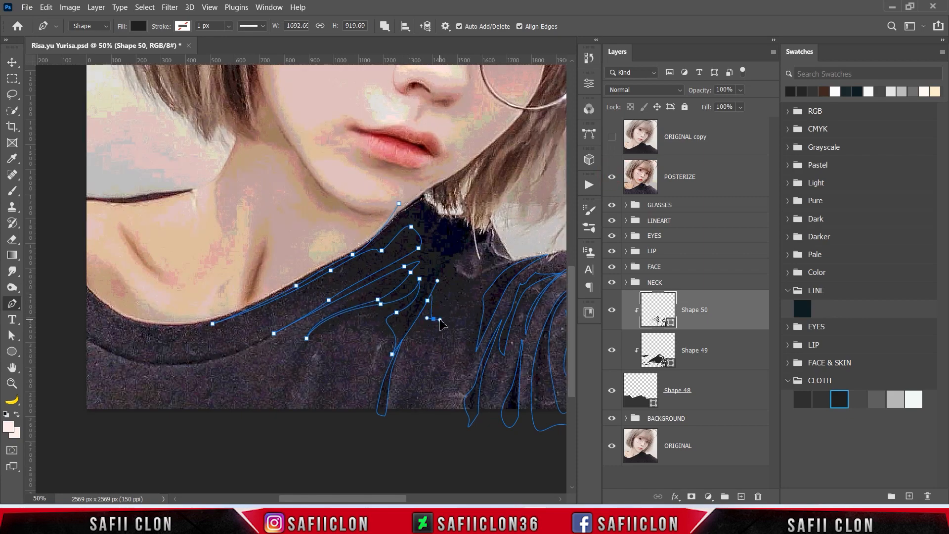
left_click_drag(473, 278, 486, 267)
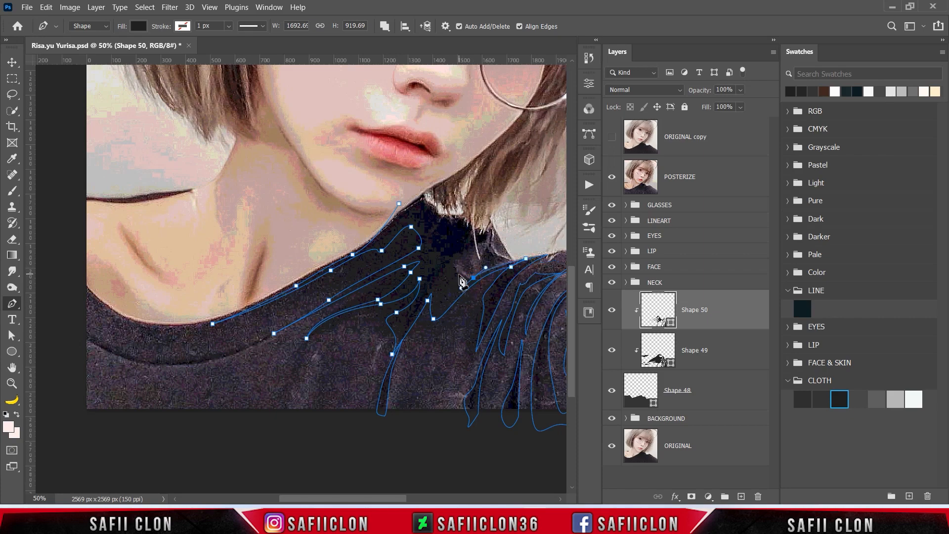
Trace the small notch in the collar shadow at the base of the high collar
left_click(611, 179)
left_click(454, 259)
left_click(464, 251)
left_click(612, 177)
left_click(472, 272)
left_click_drag(470, 246, 466, 239)
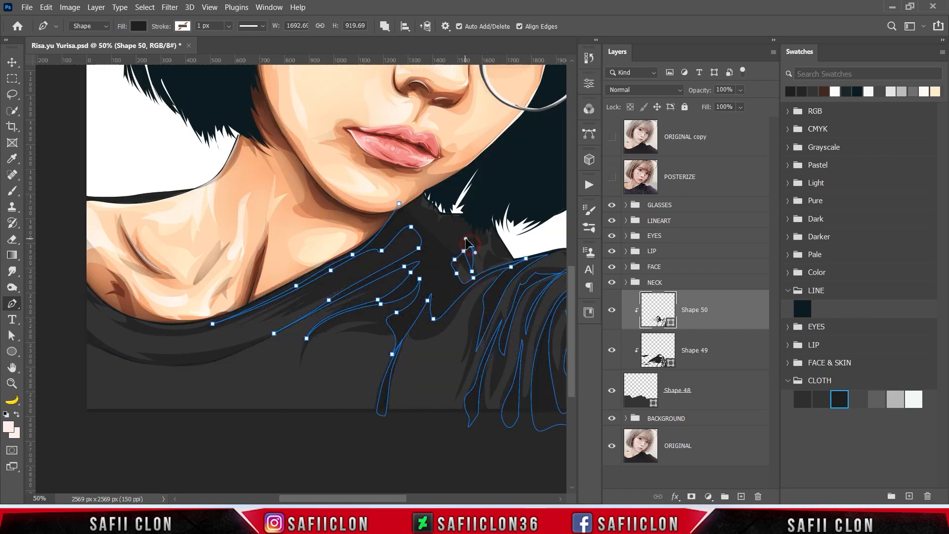
Continue the collar shadow outline up the high collar and along the edge beneath the hair
left_click(613, 177)
left_click(480, 242)
left_click(488, 232)
left_click(612, 177)
left_click(483, 226)
left_click(471, 231)
left_click(467, 220)
left_click_drag(449, 218, 442, 219)
left_click(434, 232)
Carry the collar shadow outline up under the chin and close it at its starting point on the neck
left_click(612, 178)
left_click(611, 178)
left_click(435, 213)
left_click(422, 191)
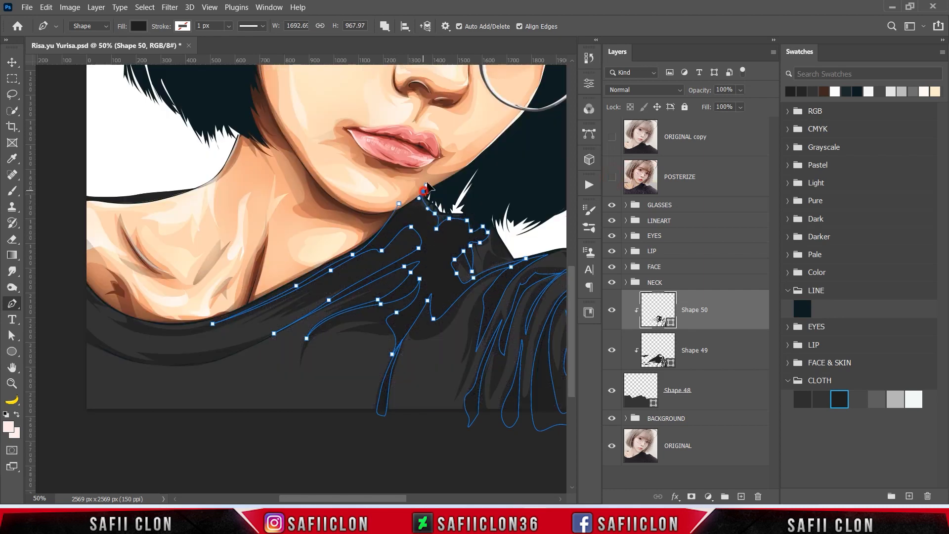
left_click(410, 185)
left_click(399, 203)
Add a thin curved shadow along the collar seam, starting and closing outside the canvas's left edge
left_click(82, 332)
left_click_drag(162, 364, 202, 365)
left_click(163, 365, "alt")
left_click_drag(73, 332, 39, 302)
left_click(83, 332)
Add a second tapered shadow along the collar seam toward the chest, and deselect the finished path
left_click(264, 340)
left_click_drag(152, 356, 112, 341)
left_click(152, 356, "alt")
left_click_drag(189, 364, 216, 363)
left_click(265, 340)
key("ctrl+minus")
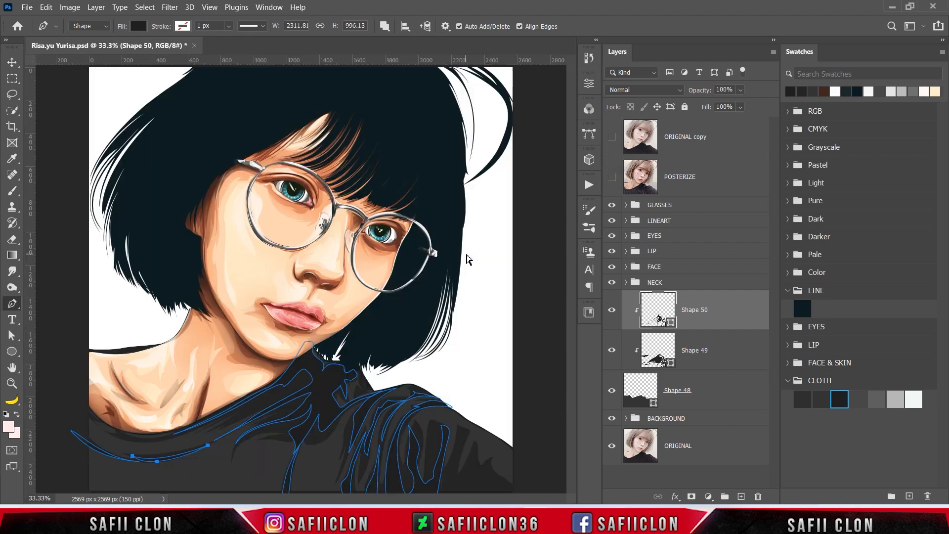
key("Return")
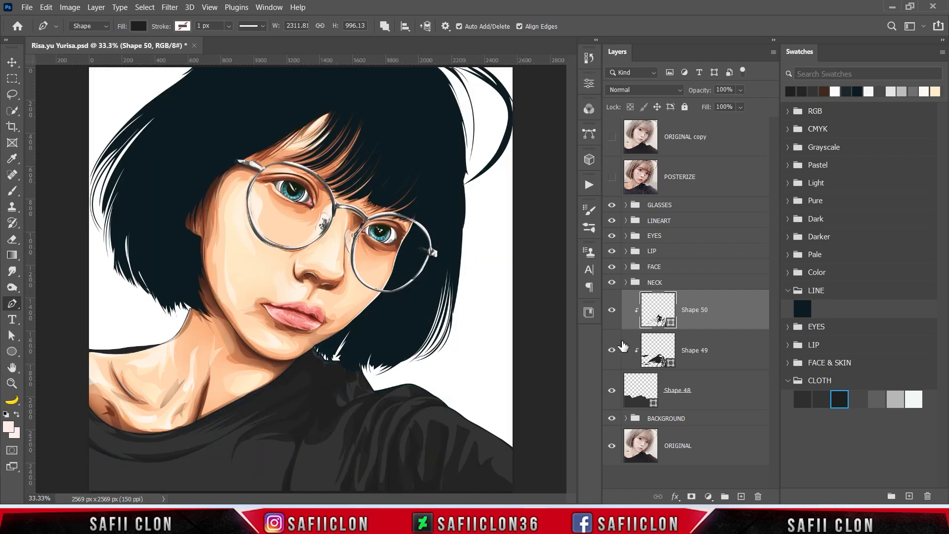
Set the fill color of the Shape 49 shadow layer to 2a2a2a
left_click(712, 366)
left_click(611, 350)
left_click(611, 350)
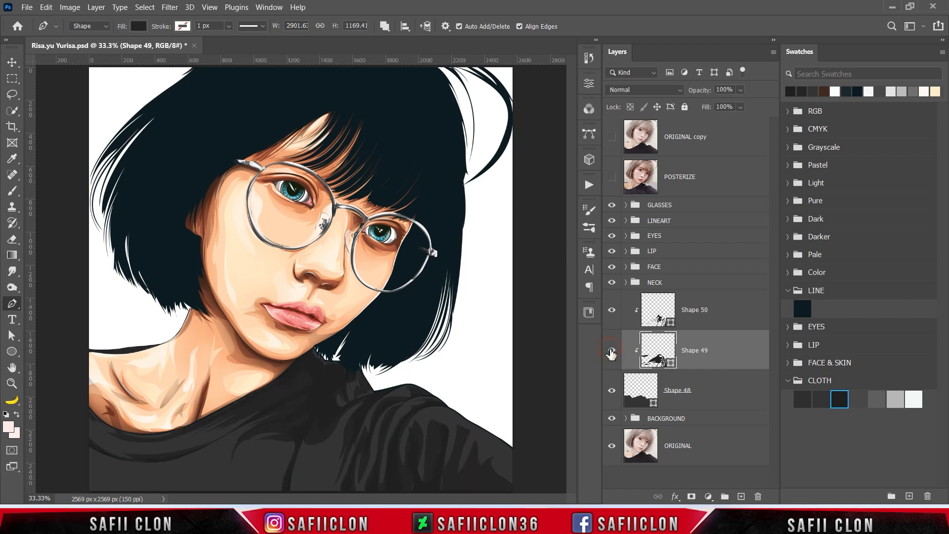
double_click(674, 364)
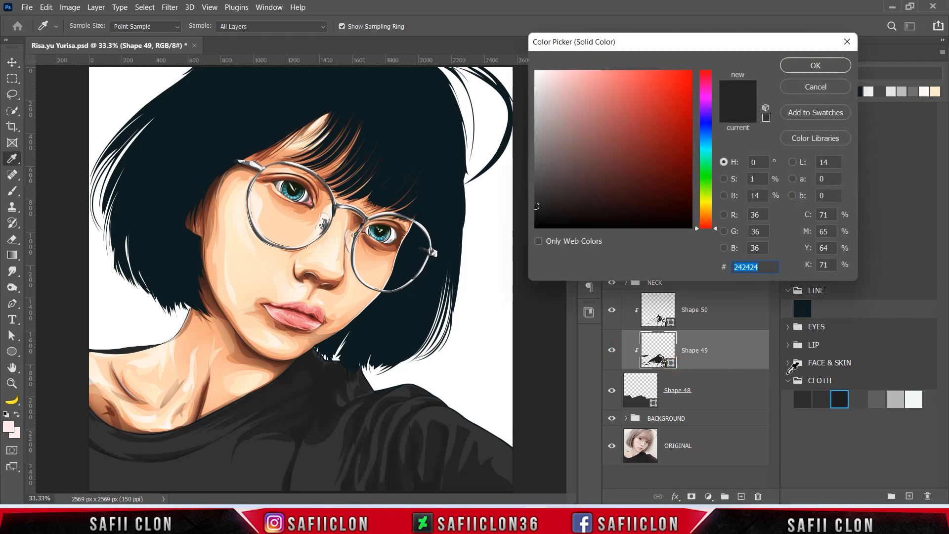
left_click(806, 396)
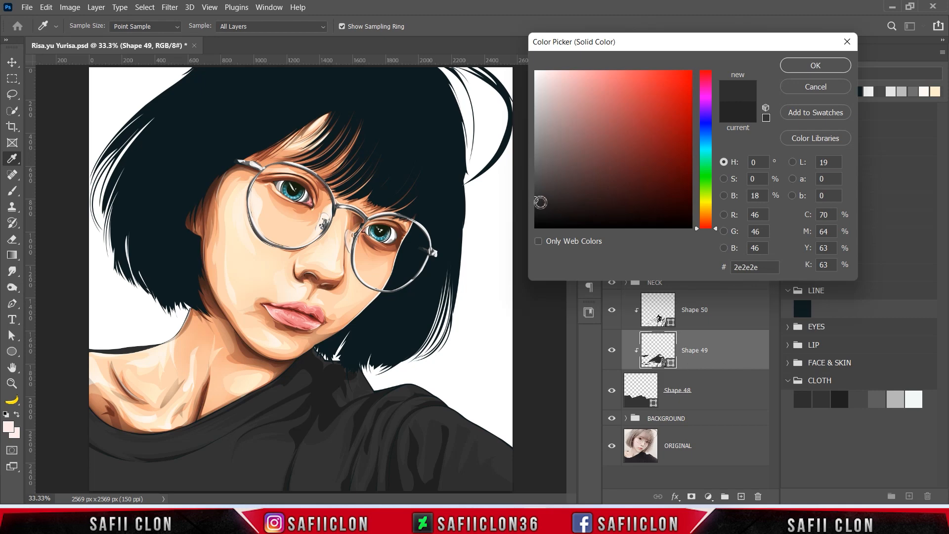
left_click(535, 202)
left_click(811, 67)
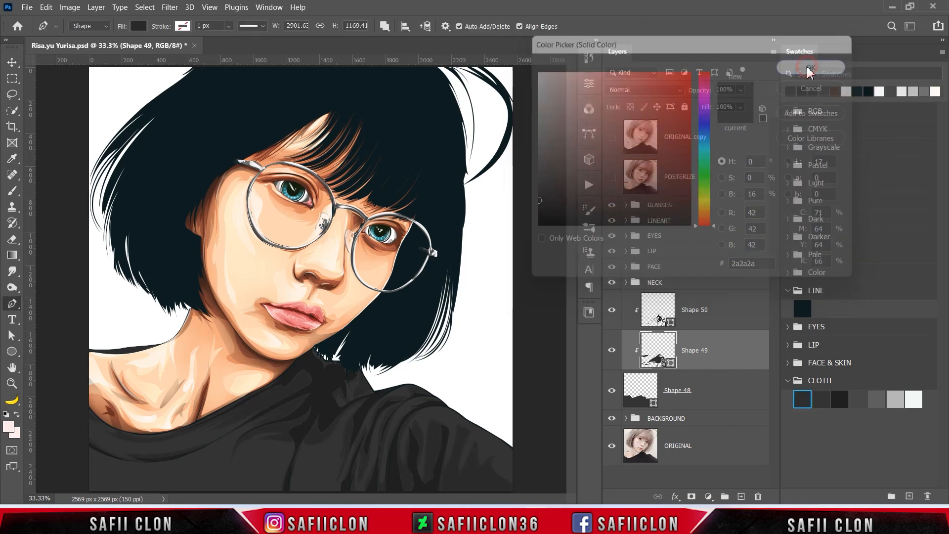
Set the fill color of Shape 50 to 242424 and toggle the layer's visibility to compare
left_click(735, 308)
double_click(670, 322)
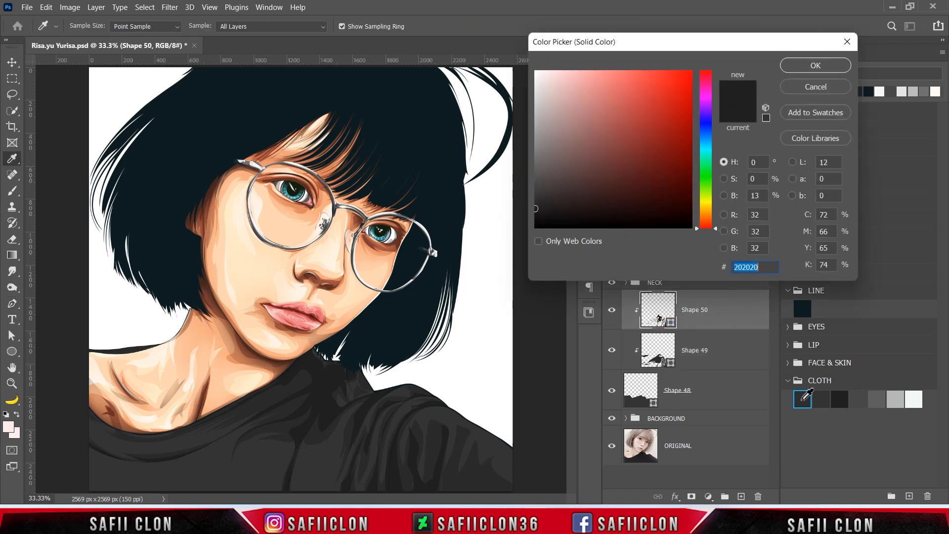
left_click(839, 399)
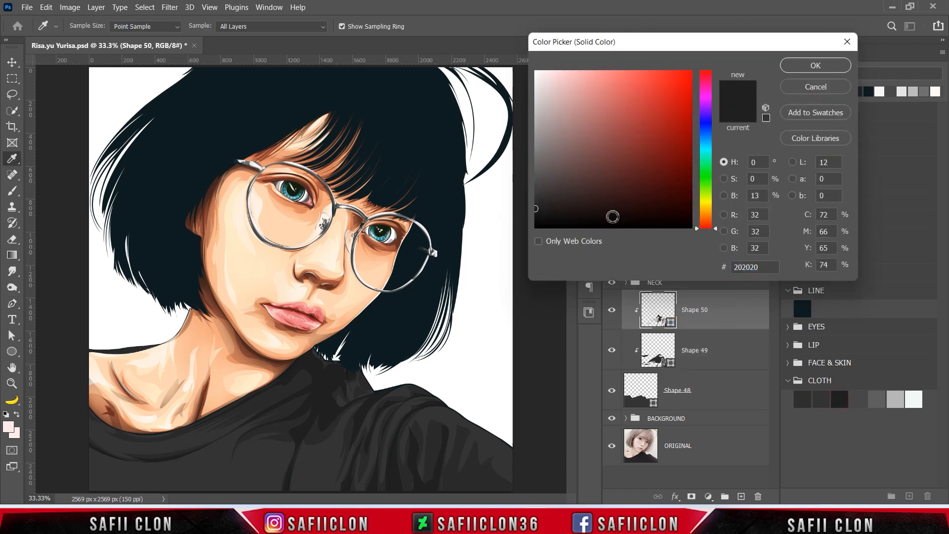
left_click(535, 206)
left_click(814, 66)
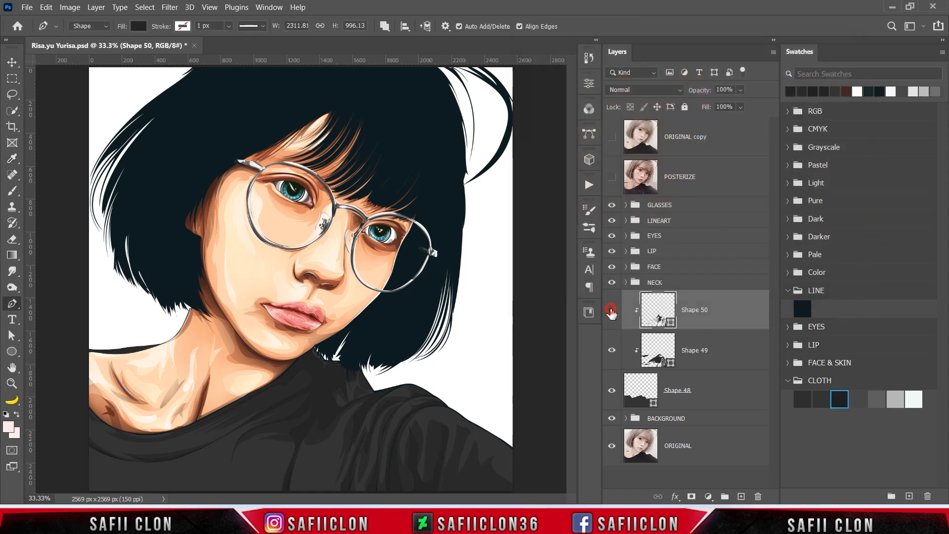
left_click(612, 311)
left_click(612, 312)
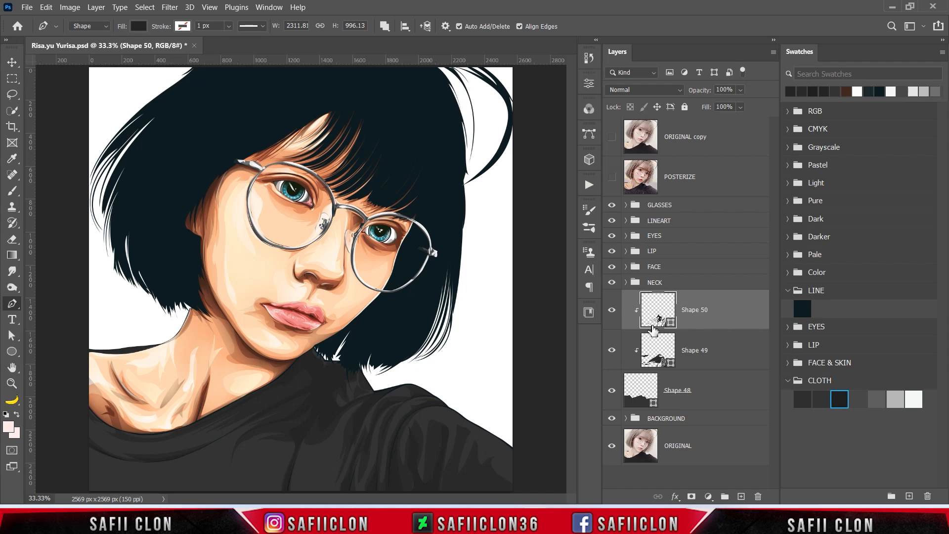
Darken the fill color of Shape 50 to 212121
double_click(671, 323)
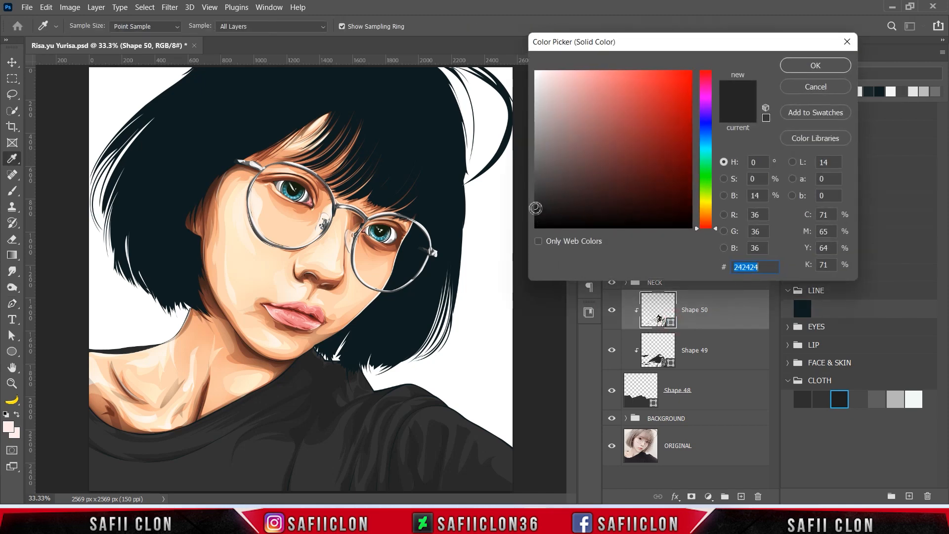
left_click(535, 208)
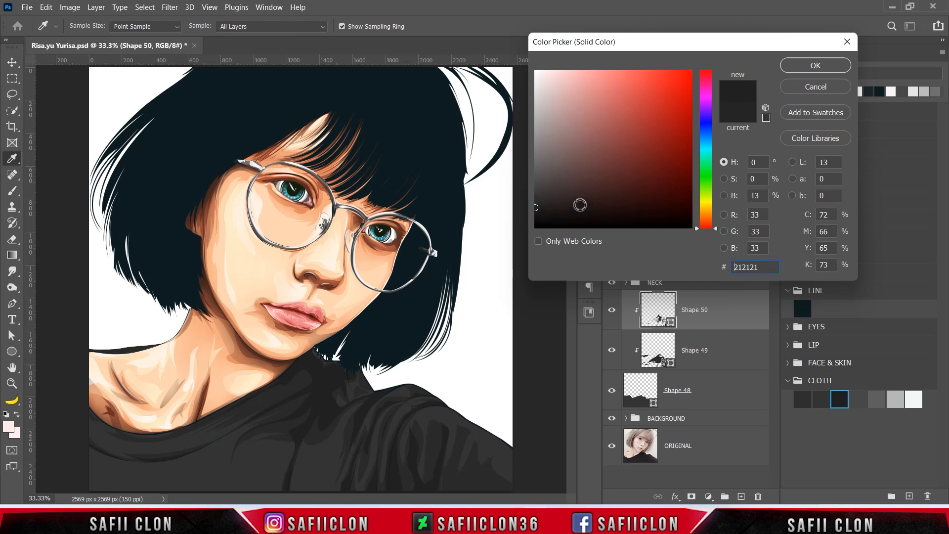
left_click(815, 65)
Switch the path operation to New Layer and show the POSTERIZE layer with the existing shape outlines over the shirt
left_click(384, 27)
left_click(422, 36)
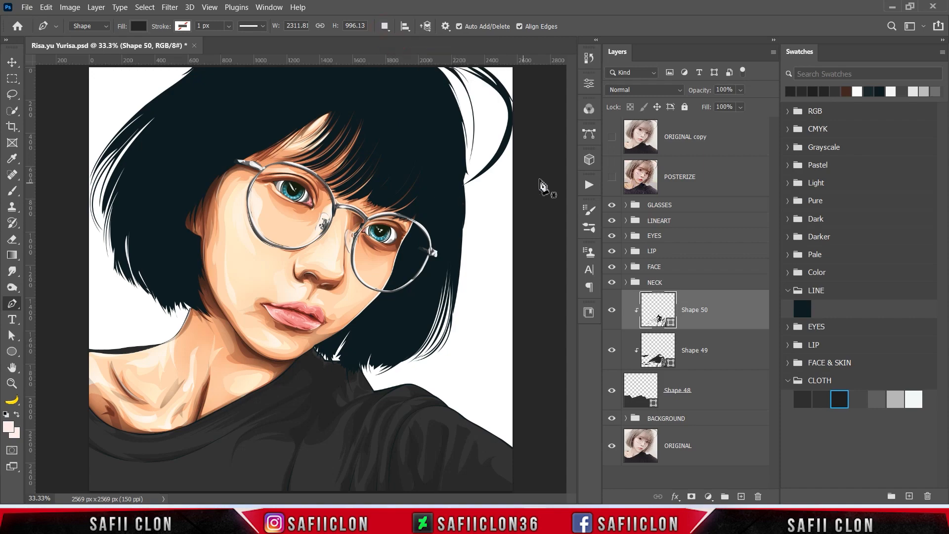
left_click(611, 177)
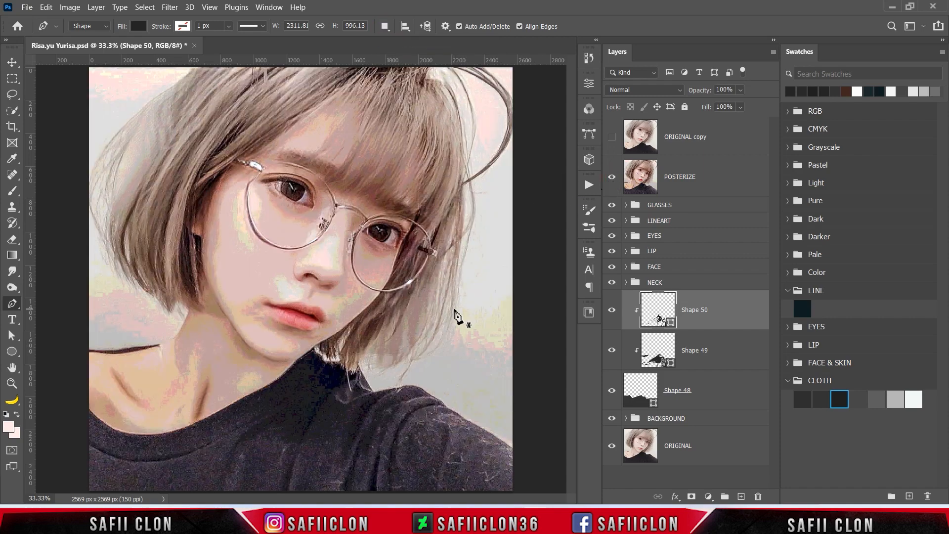
key("ctrl+plus")
scroll(381, 341, "down", 4)
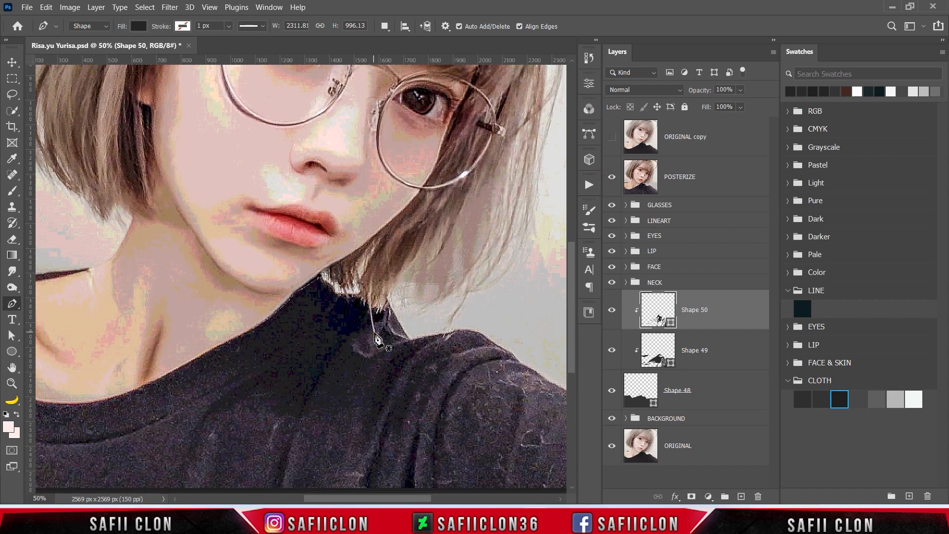
scroll(378, 341, "down", 2)
key("ctrl+h")
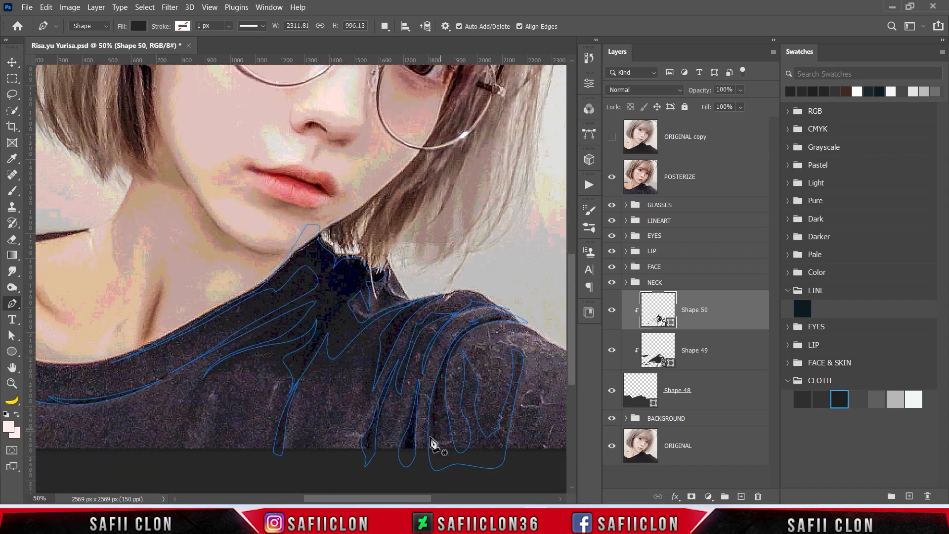
left_click_drag(413, 502, 368, 500)
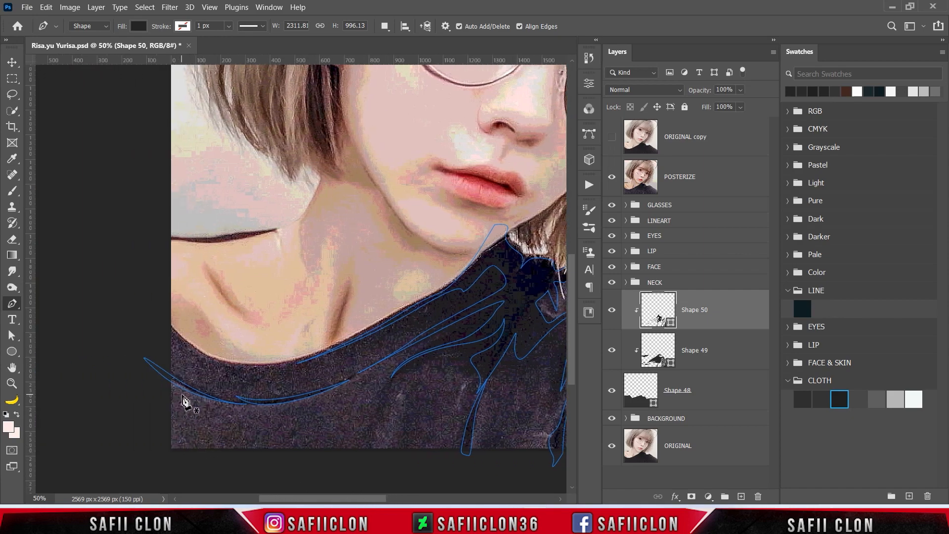
Trace a long crescent highlight just below the collar seam on a new shape layer and close it
left_click(167, 384)
left_click_drag(184, 400, 374, 388)
left_click(231, 423, "alt")
left_click(230, 413)
left_click(388, 368)
left_click(399, 358)
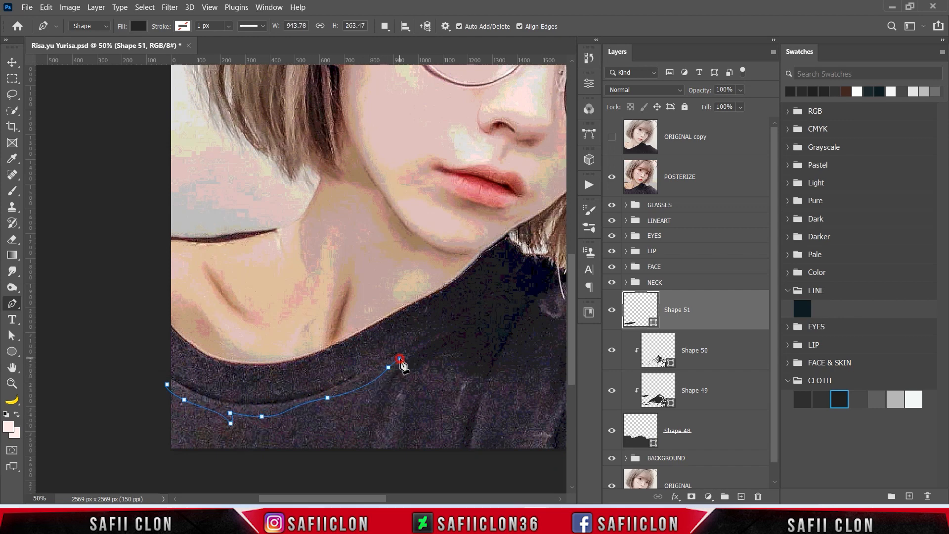
left_click(361, 373)
left_click(162, 370)
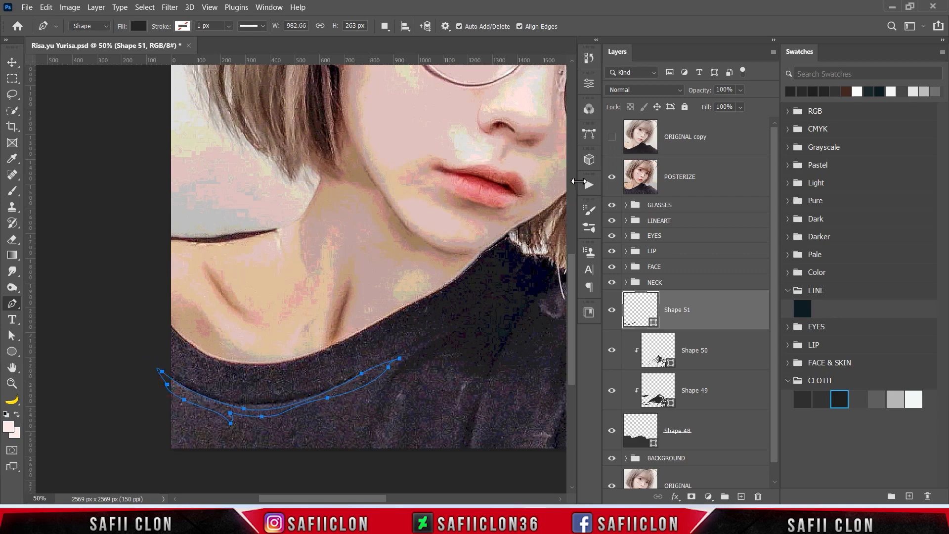
Set the new crescent highlight's fill color to the 474747 CLOTH swatch and clip its layer to the shirt shape
left_click(611, 177)
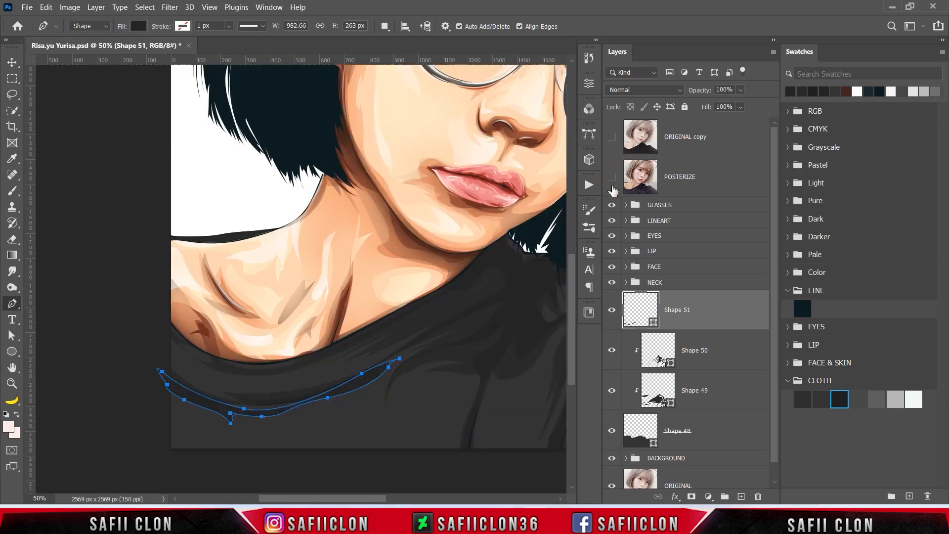
double_click(652, 322)
left_click(866, 398)
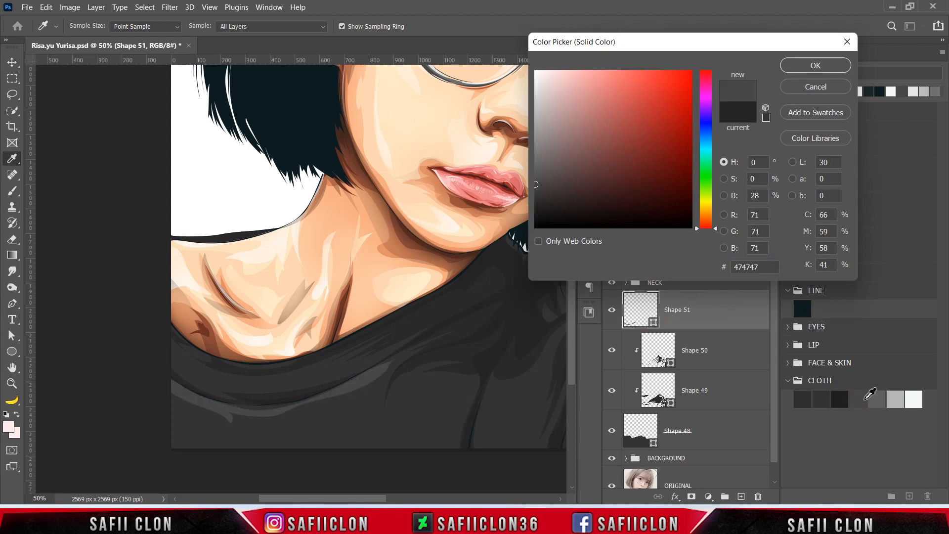
left_click_drag(872, 398, 862, 398)
left_click(803, 69)
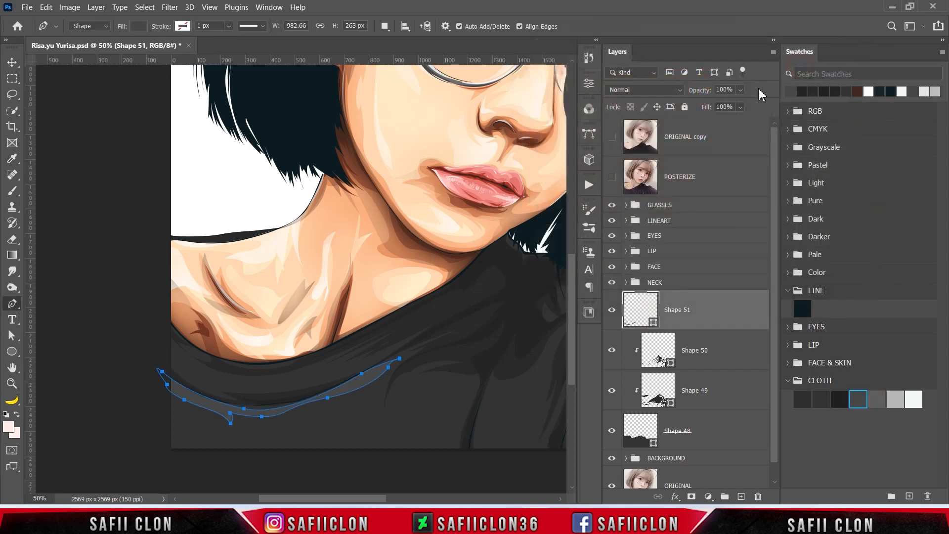
right_click(702, 313)
left_click(731, 242)
Set the path operation to Combine Shapes for the highlight layer and show the POSTERIZE layer again
left_click(384, 26)
left_click(410, 52)
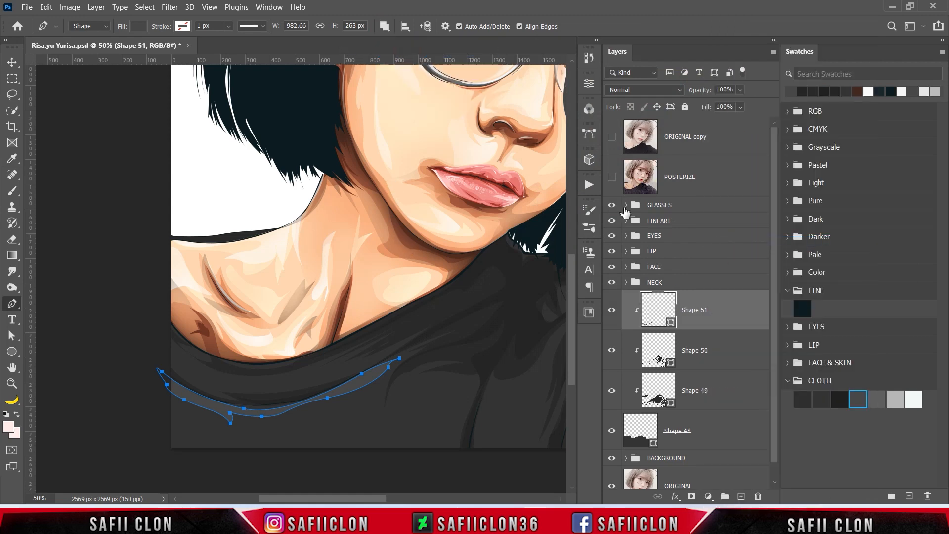
left_click(611, 178)
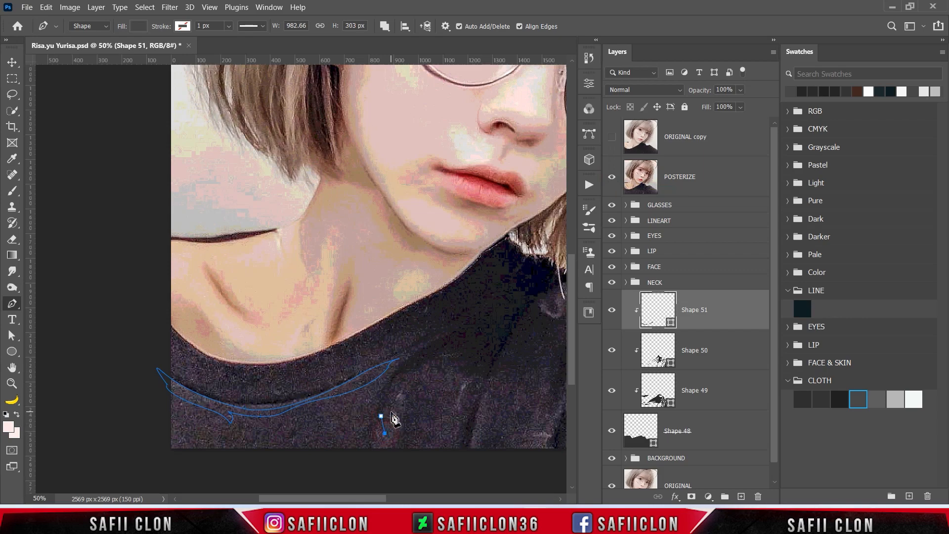
Trace a closed fold highlight running from below the collar seam's end down past the shirt's lower edge
left_click_drag(398, 383, 413, 372)
left_click_drag(435, 367, 440, 360)
left_click(612, 178)
left_click(611, 177)
left_click_drag(407, 416, 409, 455)
left_click_drag(381, 461, 371, 460)
left_click(367, 454)
left_click(381, 416)
Trace a wide, curved highlight along the shirt's lower edge, to the right of the previous fold, and close it
left_click_drag(345, 498, 391, 498)
left_click(612, 177)
left_click(611, 177)
left_click(277, 449)
left_click_drag(293, 394, 303, 383)
left_click(294, 416)
left_click(331, 451)
left_click(315, 466)
left_click(278, 449)
Trace a narrow vertical sliver highlight between the two lower chest folds and close it
left_click(270, 380)
left_click_drag(259, 411, 269, 390)
left_click(262, 406)
left_click(262, 432)
left_click(262, 447)
left_click(270, 380)
Trace a closed, jagged fold highlight rising from the right end of the wide lower highlight
left_click(611, 177)
left_click(611, 177)
left_click(374, 395)
left_click(364, 415)
left_click(362, 424)
left_click(351, 450)
left_click(351, 433)
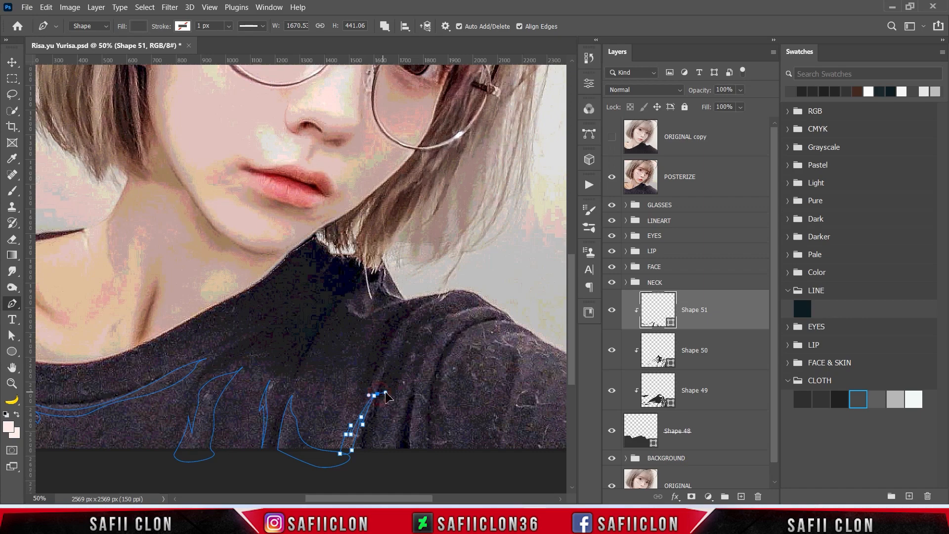
left_click(374, 395)
Start a long sleeve-fold highlight at the shoulder and trace its outline down to the lower edge with pointed streaks
left_click(612, 177)
left_click(612, 177)
scroll(447, 296, "right", 3)
left_click(414, 320)
left_click_drag(357, 320, 337, 331)
left_click_drag(316, 394, 310, 453)
left_click(316, 393, "alt")
left_click(314, 382)
left_click(310, 455)
left_click(303, 436)
left_click(306, 458)
left_click_drag(303, 405, 310, 390)
left_click_drag(298, 453, 301, 475)
Trace the sleeve-fold highlight's outline back up around the shoulder creases and close it at its starting point
left_click(298, 452, "alt")
mouse_move(315, 359)
left_mouse_down()
mouse_move(334, 326)
mouse_move(282, 374)
left_mouse_up()
left_click(345, 321)
left_click(334, 322)
left_click(346, 318)
left_click(299, 346, "alt")
left_click_drag(390, 306, 461, 311)
left_click(414, 320)
Trace the inner edge of the large sleeve highlight from the lower edge up around the crease and down the fold
left_click_drag(361, 498, 382, 498)
left_click(296, 461)
mouse_move(321, 371)
left_mouse_down()
mouse_move(320, 348)
mouse_move(291, 345)
left_mouse_up()
left_click(318, 349)
left_click_drag(305, 333, 320, 332)
left_click_drag(261, 349, 249, 377)
left_click_drag(256, 416, 267, 439)
left_click(256, 415, "alt")
left_click(243, 391)
left_click(257, 429)
Carry the large sleeve highlight's outline over the shoulder and around outside the canvas, closing it below the sleeve
mouse_move(252, 348)
left_mouse_down()
mouse_move(286, 314)
mouse_move(384, 324)
left_mouse_up()
left_click(372, 339)
left_click_drag(440, 385, 459, 432)
left_click_drag(423, 465, 403, 477)
left_click(392, 473)
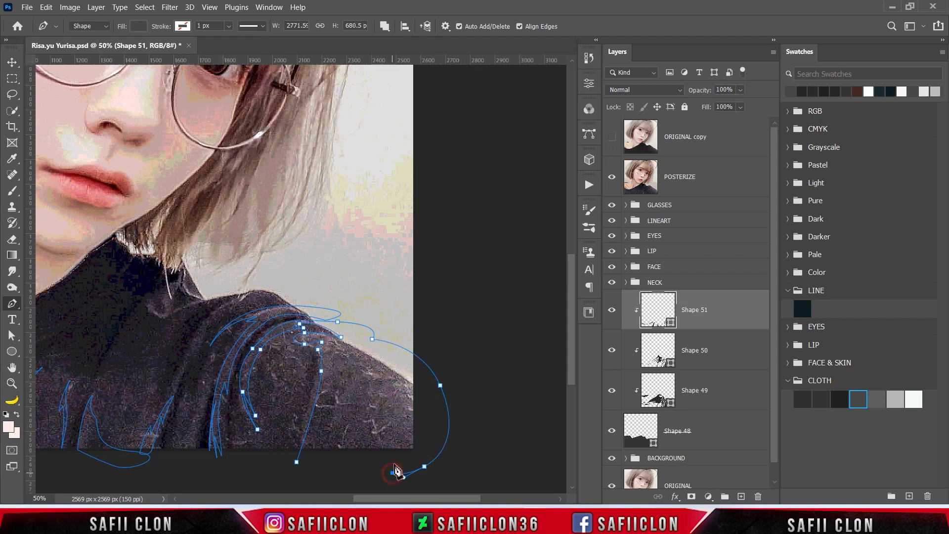
Trace a small closed highlight on the shirt's neck edge just below the hair tips
left_click(613, 177)
left_click(612, 177)
left_click_drag(186, 272, 182, 285)
left_click(186, 271)
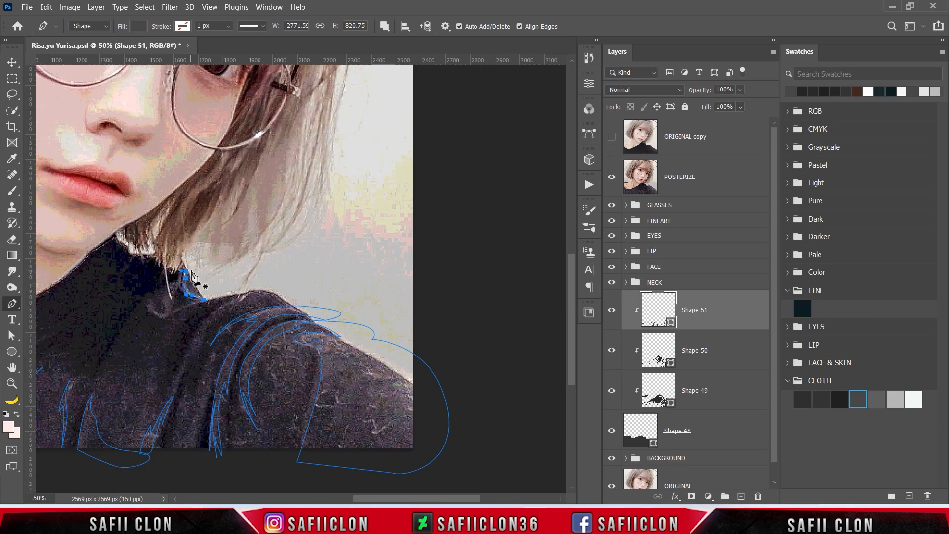
Trace a thin highlight along the top of the shoulder, ending in a jagged crease beside the neck
left_click(612, 177)
left_click(613, 177)
left_click(260, 289)
left_click(198, 302)
left_click(173, 313)
left_click(159, 316)
left_click_drag(147, 304, 154, 306)
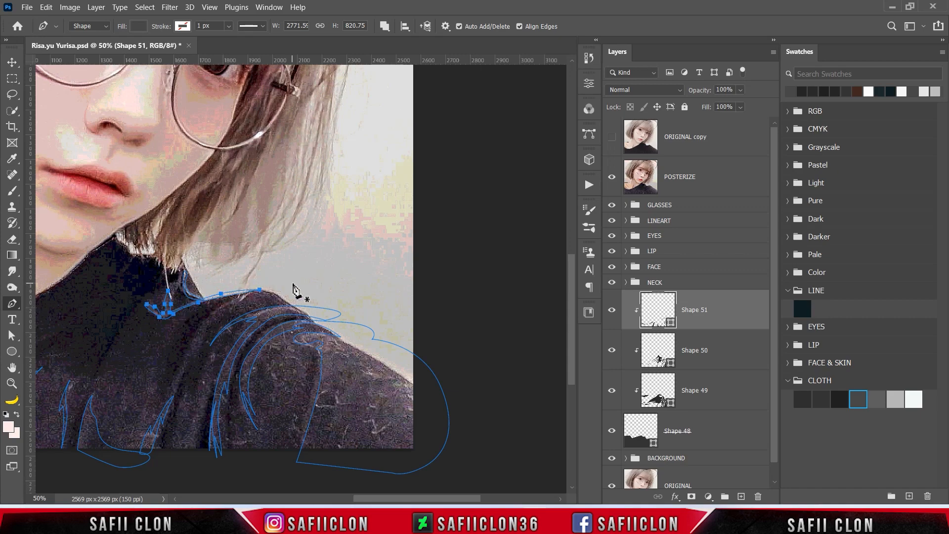
Trace a closed highlight along the collar's neckline from the canvas's left edge, and hide the POSTERIZE layer
left_click_drag(371, 498, 298, 499)
left_click(611, 177)
left_click(611, 177)
left_click(69, 320)
left_click(83, 343)
left_click(106, 353)
left_click_drag(253, 335, 289, 304)
left_click(206, 302)
left_click(148, 300)
left_click(92, 299)
left_click(62, 299)
left_click(69, 320)
left_click(610, 178)
key("ctrl+minus")
key("ctrl+minus")
key("ctrl+minus")
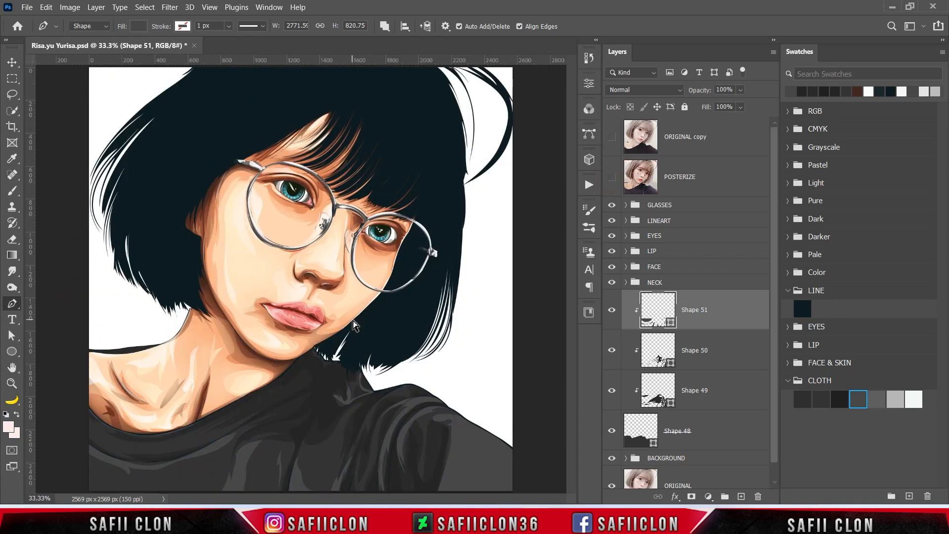
Add a layer mask to the Shape 51 highlights and set the soft round Brush to 84 px
key("ctrl+plus")
key("ctrl+plus")
key("ctrl+plus")
left_click(691, 496)
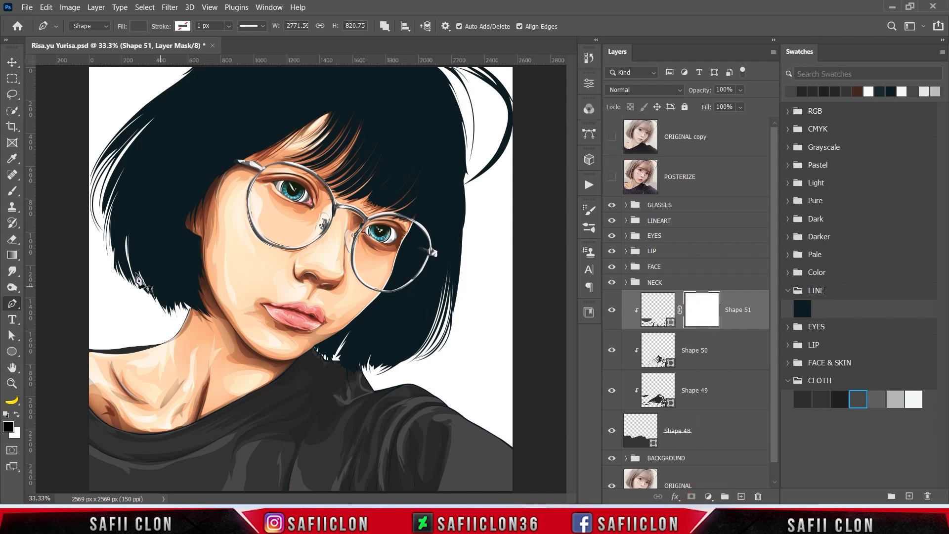
right_click(13, 191)
left_click(59, 190)
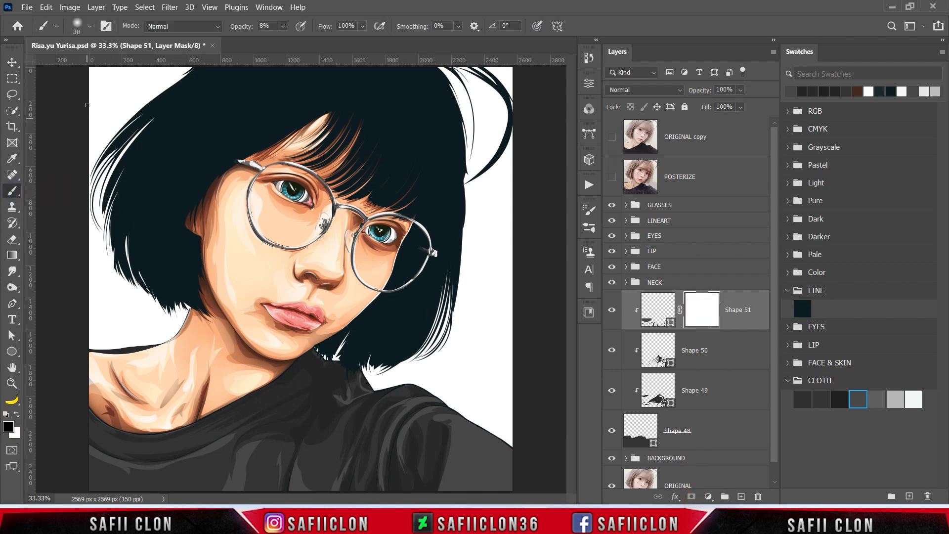
left_click(88, 26)
left_click_drag(82, 63, 102, 66)
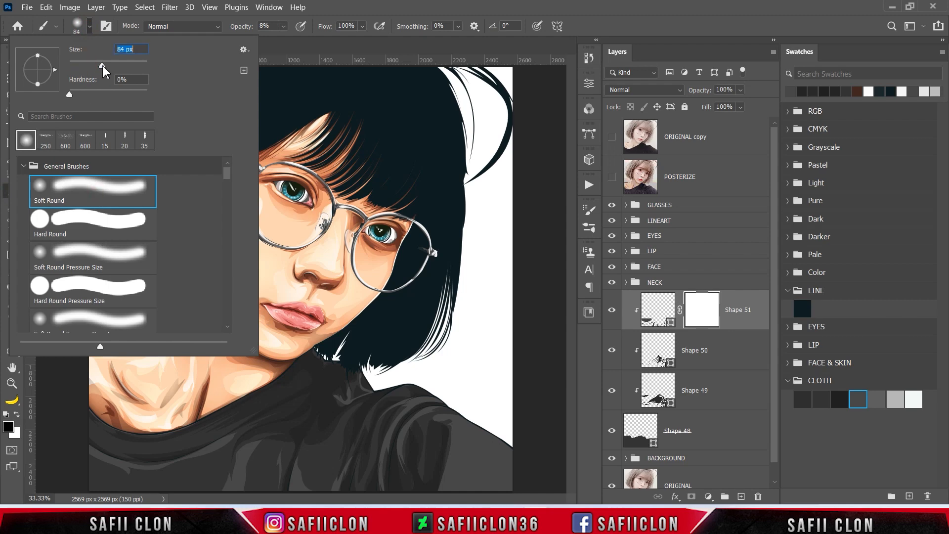
key("Return")
left_click(284, 27)
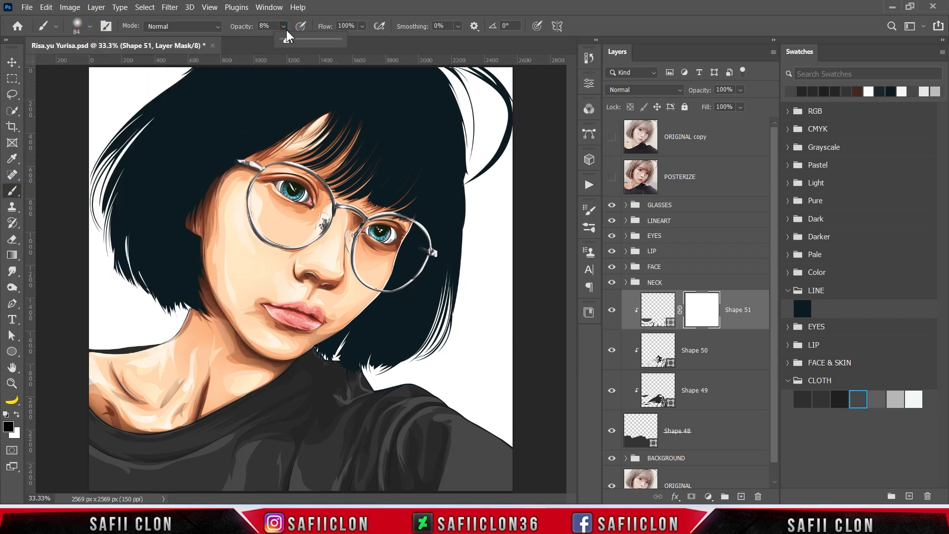
left_click(284, 27)
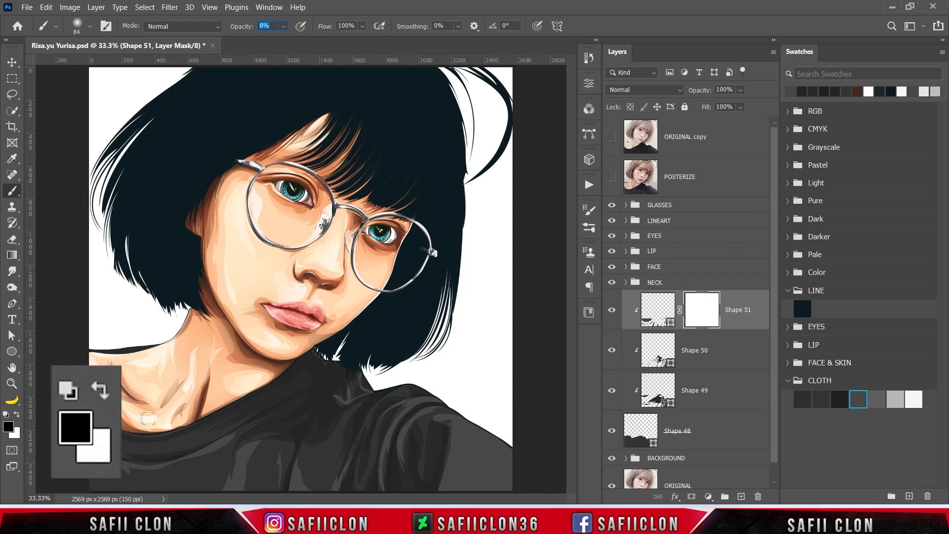
Enlarge the brush and paint black on the Shape 51 mask to fade the highlight across the lower sleeve
key("bracketright")
key("bracketright")
key("bracketright")
left_click_drag(462, 464, 443, 446)
left_click_drag(443, 447, 426, 486)
mouse_move(446, 469)
left_mouse_down()
mouse_move(441, 492)
mouse_move(445, 454)
mouse_move(436, 477)
mouse_move(487, 487)
mouse_move(425, 476)
mouse_move(431, 429)
mouse_move(504, 481)
mouse_move(465, 451)
mouse_move(499, 476)
mouse_move(439, 451)
left_mouse_up()
Fade the highlights on the inner sleeve folds, chest folds and lower shirt by painting black on the Shape 51 mask
key("bracketleft")
key("bracketleft")
key("bracketleft")
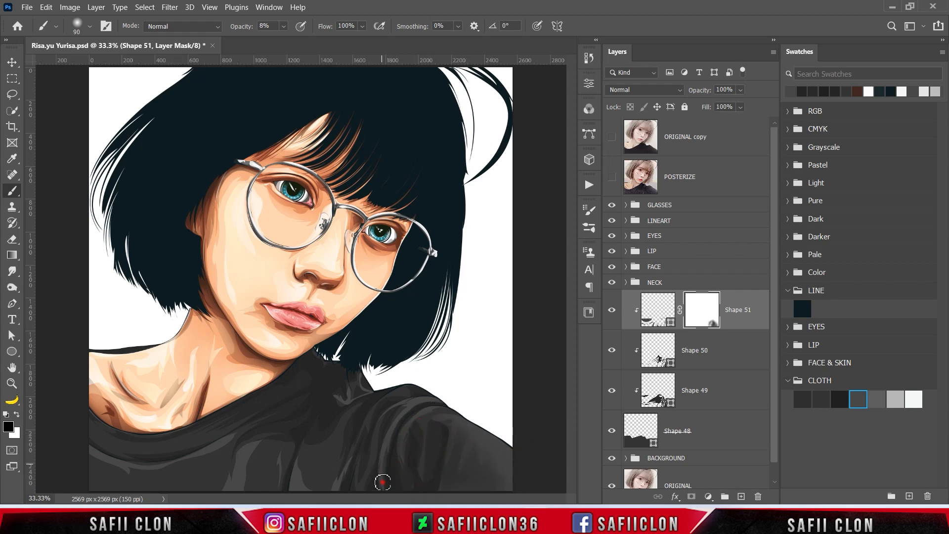
left_click_drag(393, 415, 370, 445)
mouse_move(307, 475)
left_mouse_down()
mouse_move(244, 462)
mouse_move(241, 472)
mouse_move(264, 457)
left_mouse_up()
mouse_move(203, 457)
left_mouse_down()
mouse_move(122, 481)
mouse_move(230, 446)
mouse_move(142, 473)
left_mouse_up()
left_click_drag(330, 398, 331, 428)
left_click_drag(64, 435, 92, 470)
mouse_move(71, 440)
left_mouse_down()
mouse_move(248, 420)
mouse_move(176, 434)
mouse_move(169, 461)
mouse_move(226, 462)
mouse_move(190, 480)
left_mouse_up()
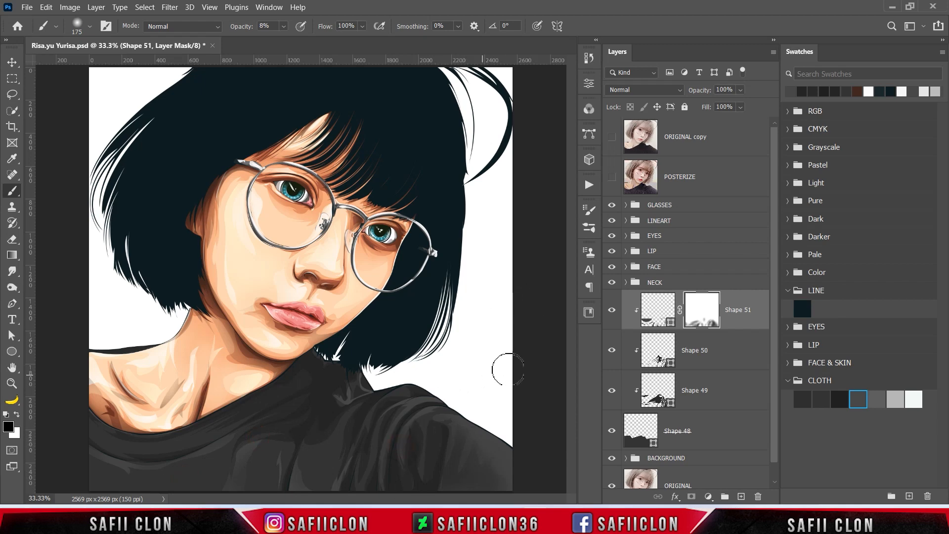
Check the shirt shape layers by toggling their visibility, and add a layer mask to Shape 49
left_click(612, 309)
left_click(611, 309)
left_click(611, 351)
left_click(611, 391)
left_click(612, 391)
left_click(741, 396)
left_click(688, 497)
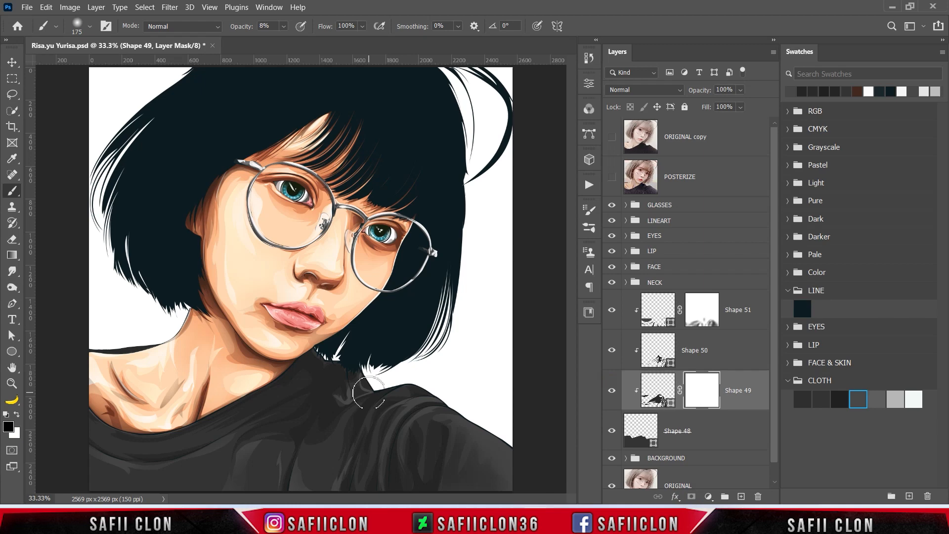
Paint black on the Shape 49 mask to soften its shading on the sleeve, and compare by toggling the layer
left_click(284, 27)
left_click(285, 27)
left_click_drag(467, 451, 497, 476)
left_click_drag(432, 441, 429, 447)
key("bracketleft")
key("bracketright")
key("ctrl+minus")
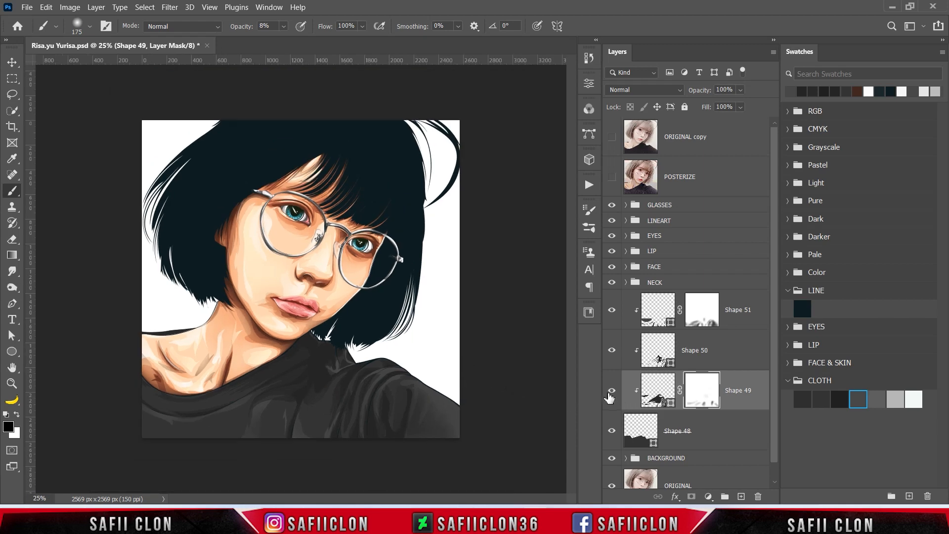
left_click(611, 392)
left_click(612, 391)
Select Shape 51, set the Pen tool's path operation to New Layer, and show the ORIGINAL copy layer
left_click(751, 309)
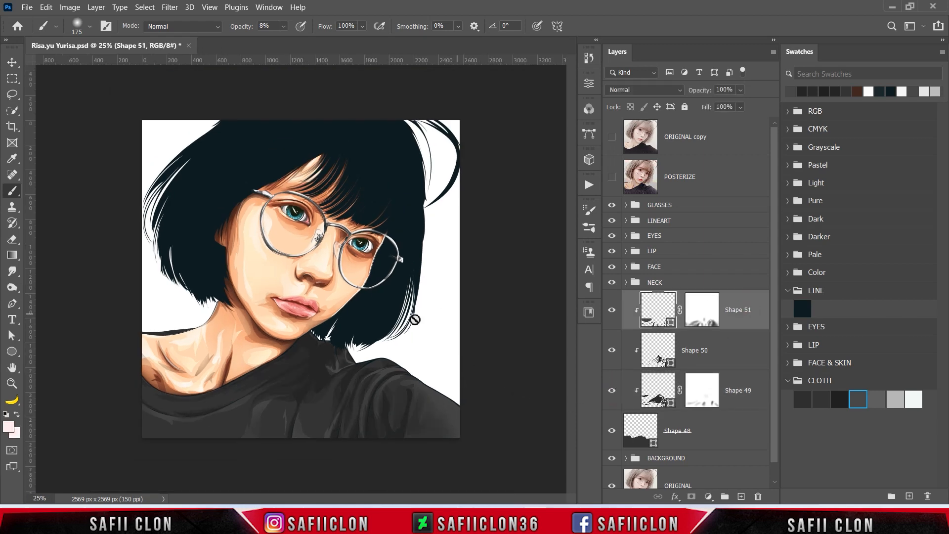
left_click_drag(19, 308, 48, 305)
left_click(385, 28)
left_click(397, 41)
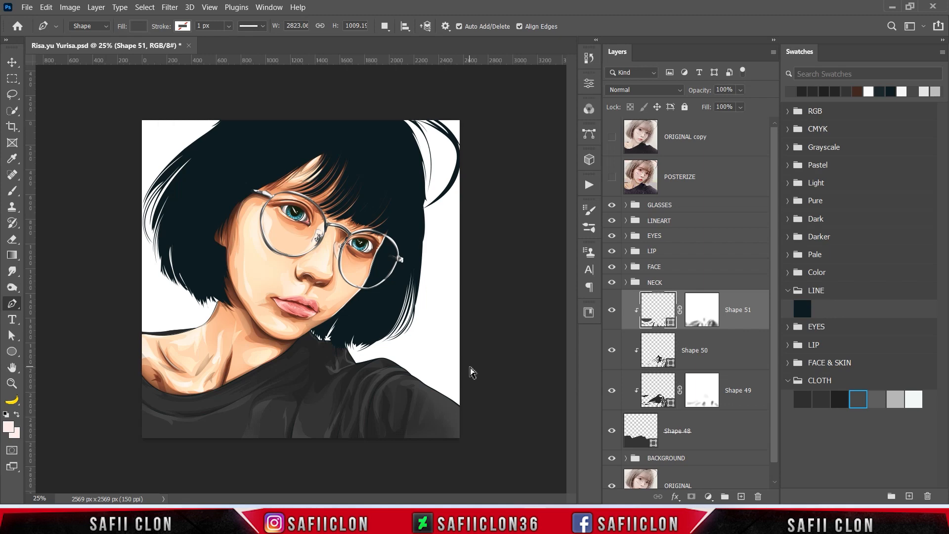
key("ctrl+plus")
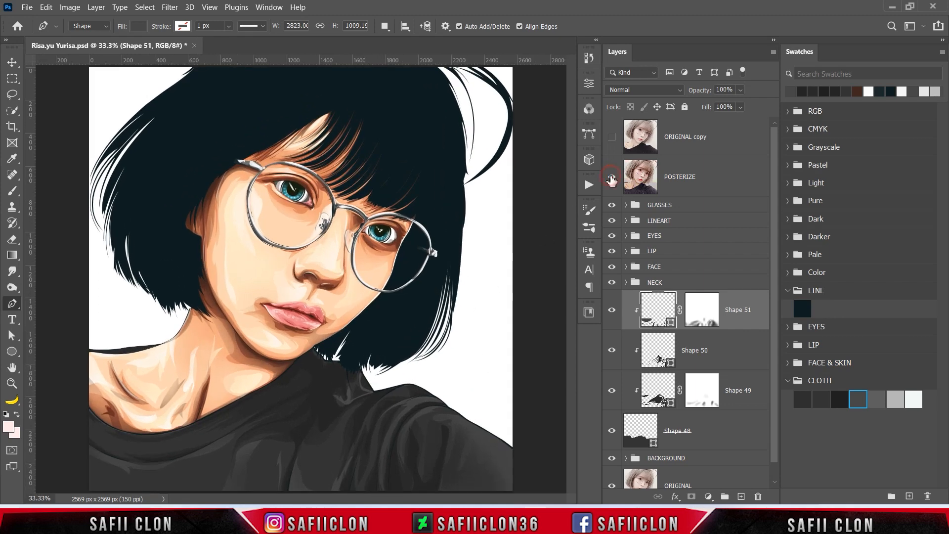
left_click(612, 177)
left_click(611, 177)
left_click(612, 137)
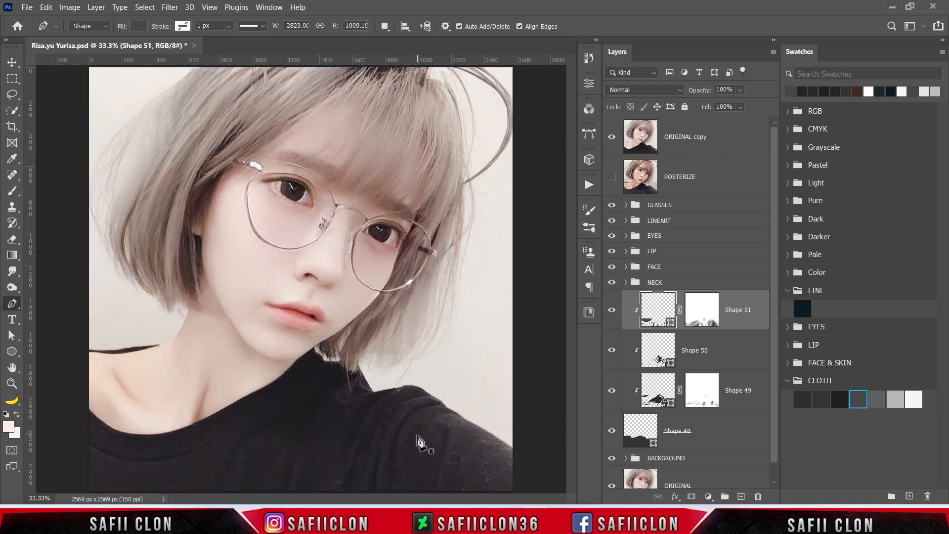
Trace a thin curved highlight about 264 px wide across the top of the shoulder on a new shape layer
key("Escape")
left_click(450, 400)
left_click(406, 404)
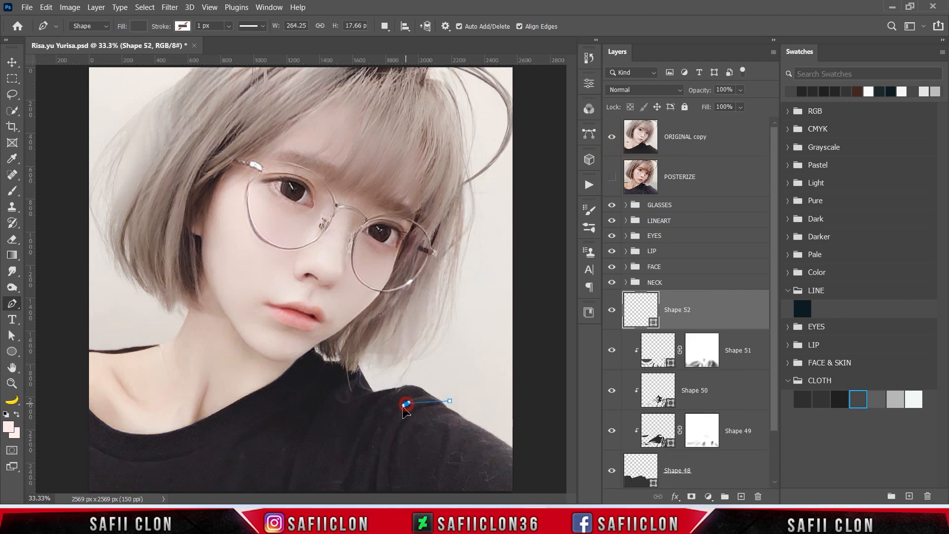
left_click_drag(450, 400, 482, 416)
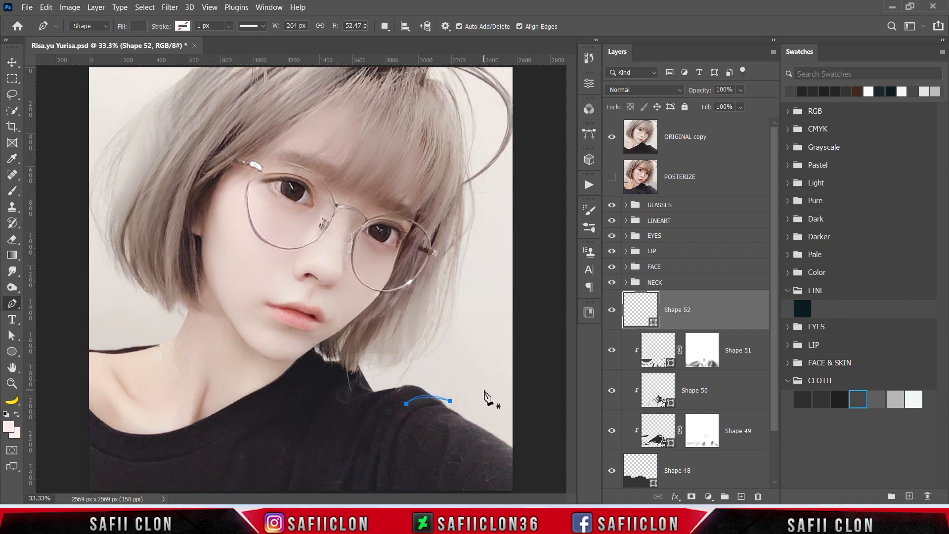
Set the new shoulder highlight's fill color to the b7b7b7 CLOTH swatch and clip its layer to the shirt shape
left_click(610, 138)
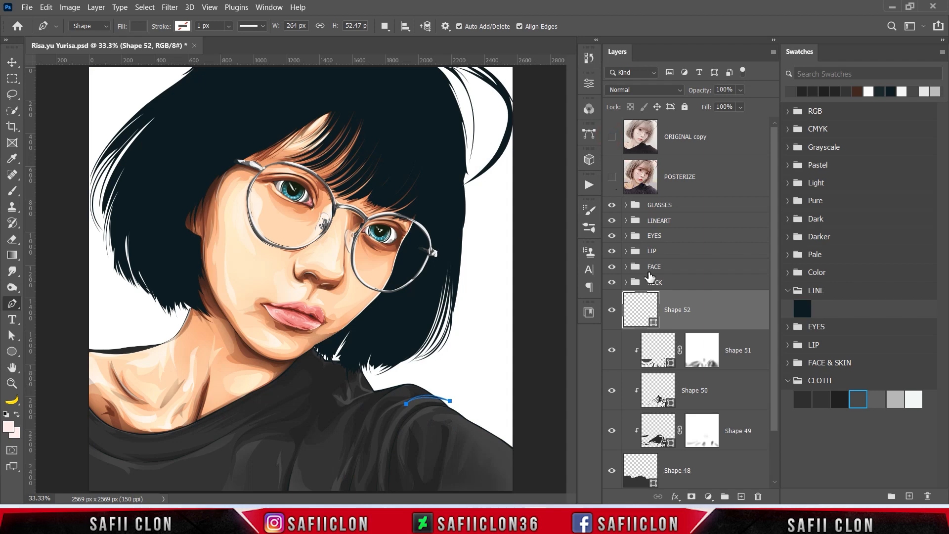
double_click(654, 323)
left_click(896, 398)
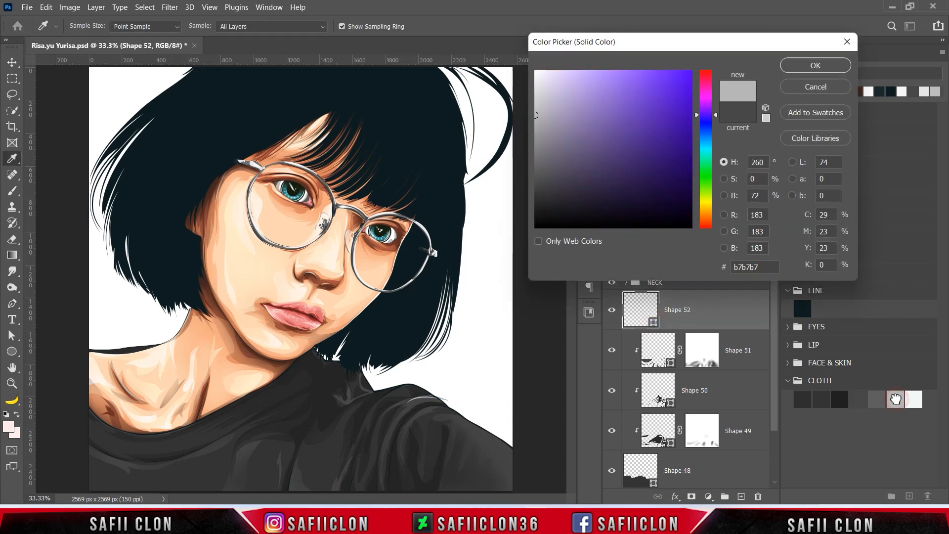
left_click(912, 401)
left_click(895, 399)
left_click(804, 67)
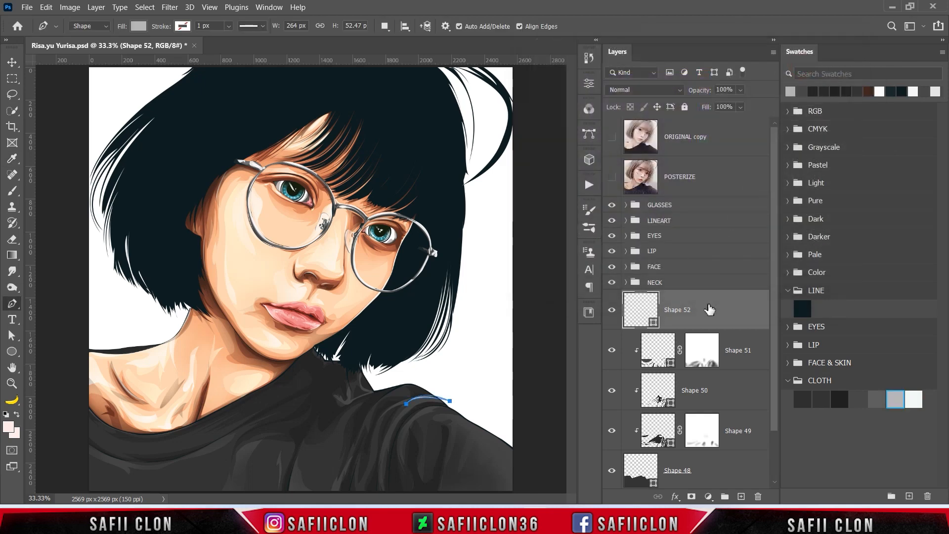
right_click(710, 308)
left_click(746, 242)
Set the path operation to Combine Shapes for the bright highlight layer and show the ORIGINAL copy layer
left_click(384, 26)
left_click(405, 50)
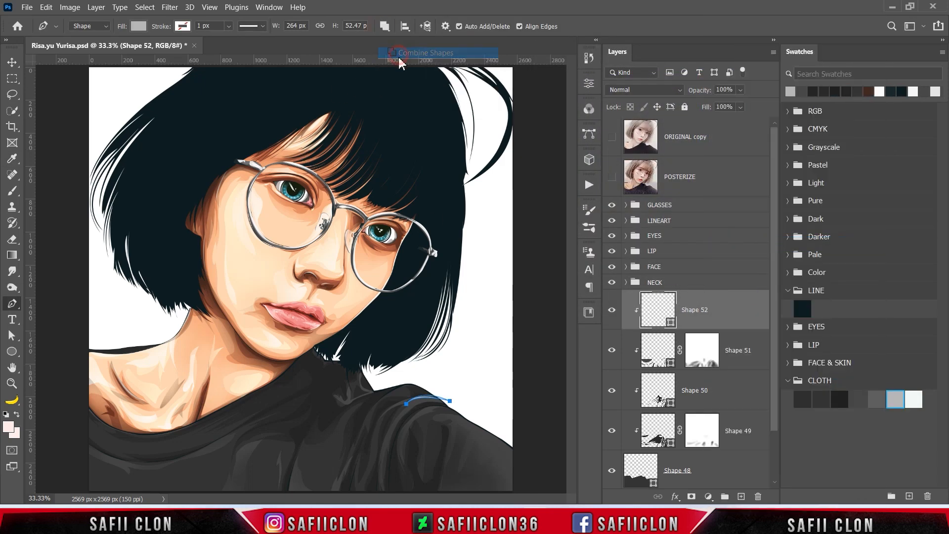
left_click(611, 137)
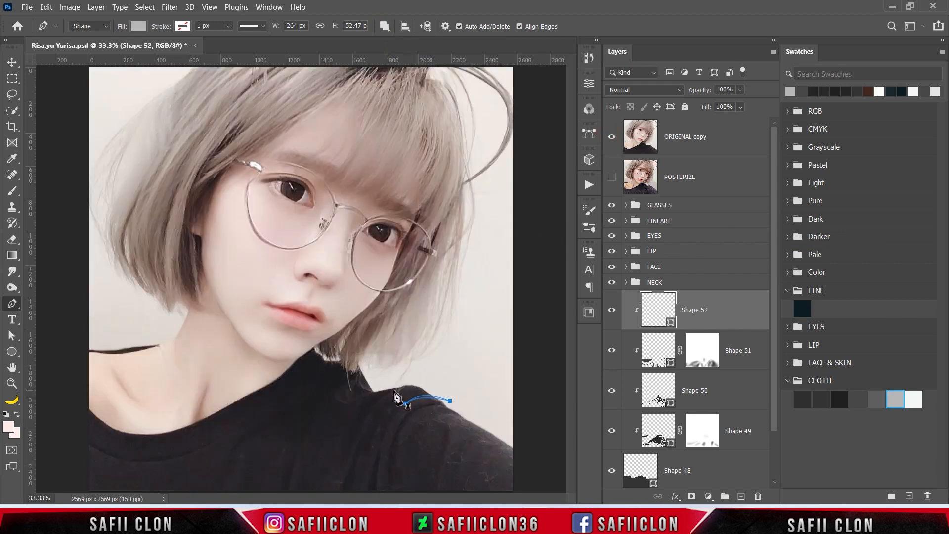
Trace a short curved highlight along the shirt collar's edge, just below the hair tips, on the bright highlight layer
left_click(359, 379)
left_click(371, 391)
left_click_drag(360, 379, 359, 364)
Trace two narrow tapering highlights rising from the shirt's bottom edge along the chest folds
left_click(301, 452)
key("ctrl+minus")
left_click(288, 443)
left_click(293, 445)
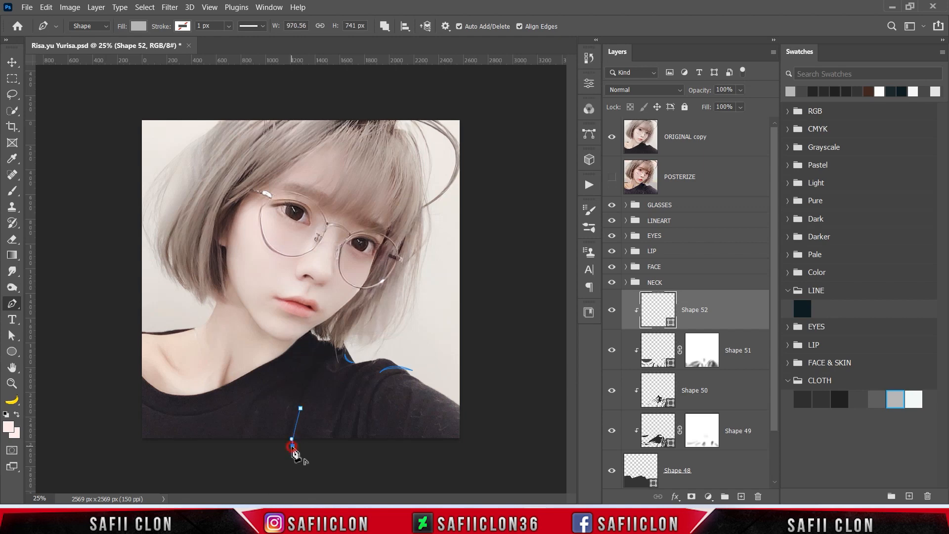
left_click(300, 408)
left_click(331, 442)
left_click(326, 444)
left_click(329, 445)
left_click(330, 437)
Trace a highlight along the outer shoulder seam and down the sleeve's edge, closing it beyond the canvas
left_click(435, 383)
left_click_drag(413, 380, 406, 388)
key("ctrl+plus")
key("ctrl+plus")
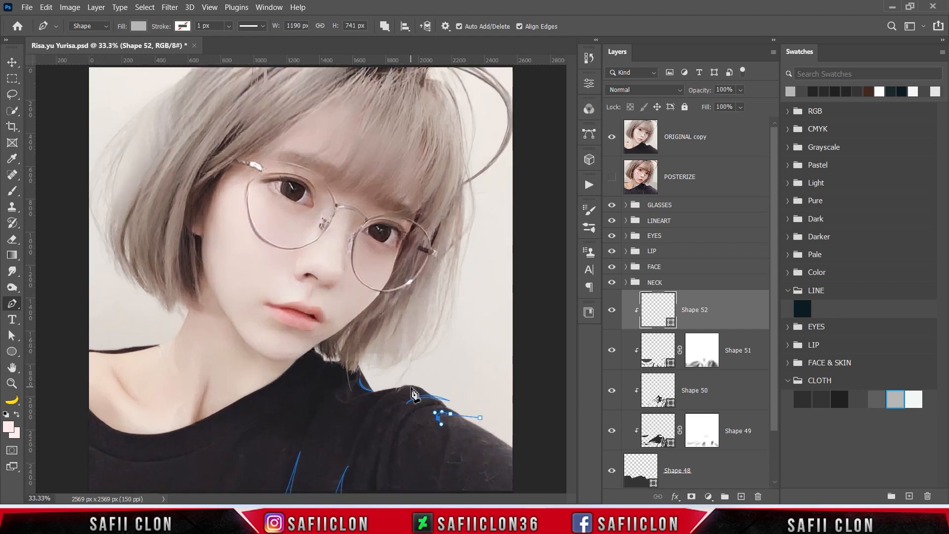
scroll(388, 430, "down", 6)
scroll(395, 420, "right", 4)
left_click_drag(444, 338, 462, 345)
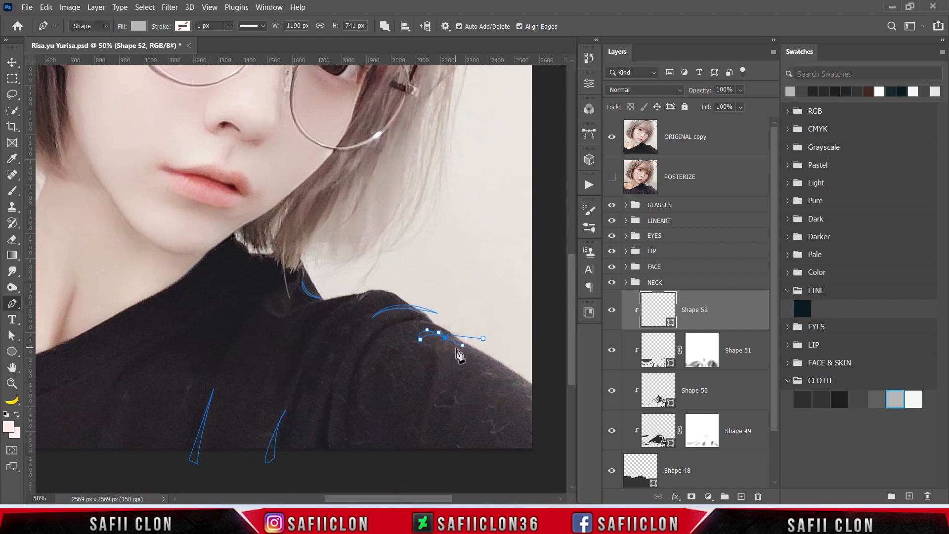
left_click_drag(508, 368, 531, 387)
left_click(539, 395)
left_click_drag(545, 366, 542, 358)
left_click(526, 343)
left_click(484, 339)
Trace a thin, nearly vertical curved highlight down the sleeve below the shoulder
left_click(438, 370)
left_click_drag(424, 429, 426, 447)
left_click_drag(439, 370, 455, 338)
Trace two slim curved highlights following the lower neckline band and compare them with the photo hidden and shown
scroll(455, 341, "left", 5)
left_click(294, 402)
left_click_drag(387, 363, 427, 335)
left_click(612, 139)
left_click(174, 378)
left_click_drag(275, 407, 349, 408)
left_click_drag(174, 378, 140, 342)
left_click(611, 140)
left_click(612, 140)
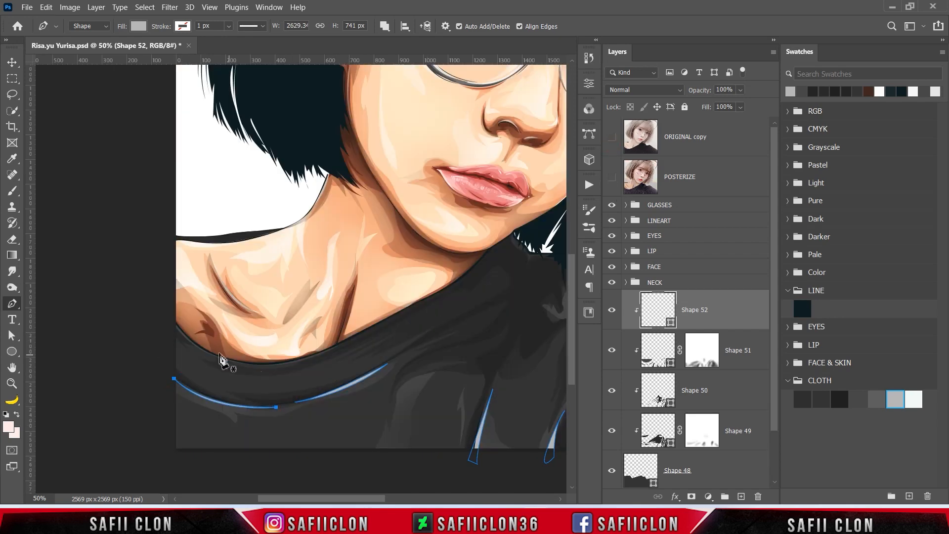
Trace a forked crescent highlight between the neckline and its lower band, starting beyond the canvas edge
left_click(612, 139)
left_click(173, 342)
left_click_drag(224, 373, 252, 379)
left_click(224, 373, "alt")
left_click_drag(195, 368, 190, 361)
left_click_drag(207, 383, 218, 391)
left_click_drag(287, 391, 332, 378)
left_click(287, 391, "alt")
left_click_drag(168, 361, 113, 296)
left_click(173, 342)
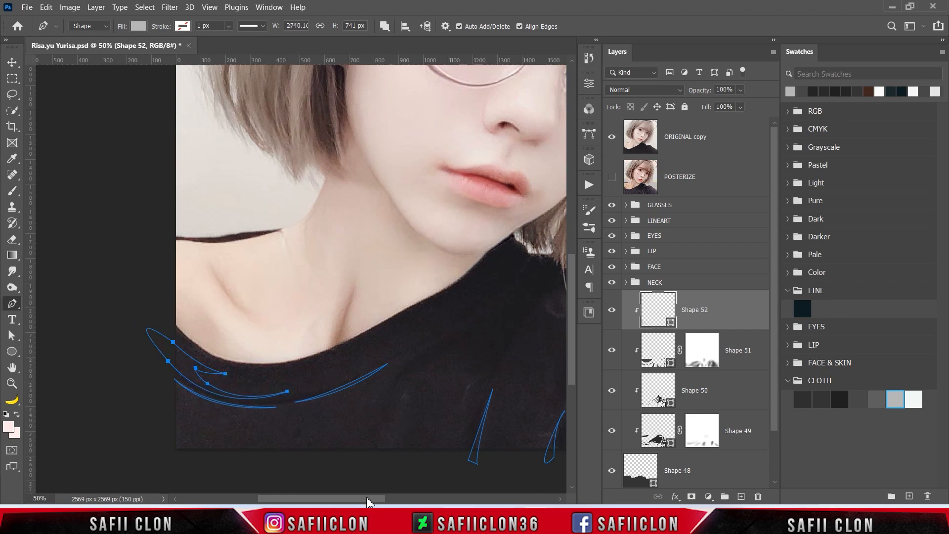
Trace a small crescent highlight on the chest fold next to the first tapering highlight
left_click_drag(367, 498, 411, 499)
left_click(289, 381)
left_click_drag(278, 410, 283, 427)
left_click(278, 410, "alt")
left_click_drag(288, 381, 312, 368)
Trace a tiny forked highlight on the chest below the neckline and check it against the photo
left_click(221, 387)
left_click_drag(212, 403, 211, 409)
left_click(212, 403, "alt")
left_click(217, 397)
left_click(218, 408)
left_click(611, 137)
left_click(612, 137)
Trace a curved highlight down the raised collar below the chin, extending its outline beneath the hair
left_click(342, 255)
left_click_drag(294, 303, 267, 320)
left_click(295, 304, "alt")
left_click_drag(342, 255, 350, 228)
left_click(611, 137)
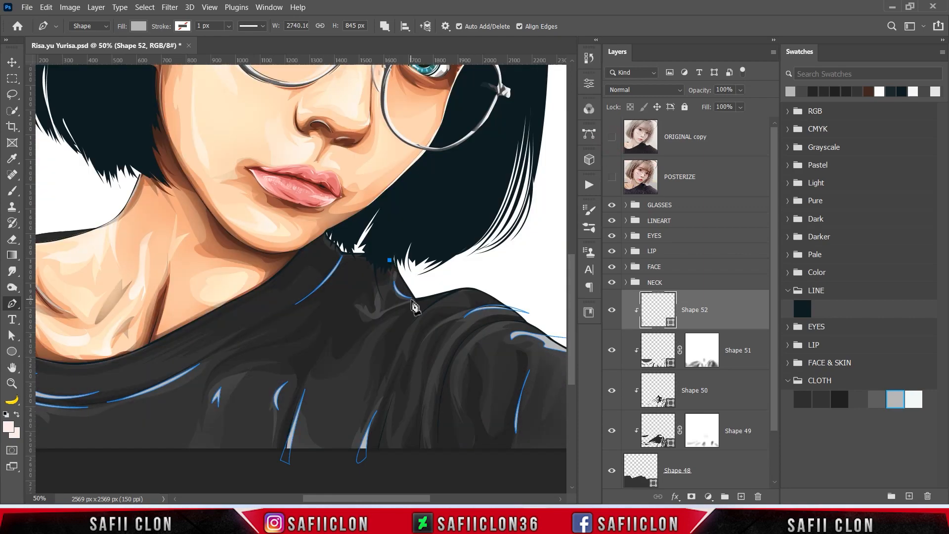
left_click_drag(351, 255, 375, 253)
left_click(321, 227)
left_click(351, 255)
Trace a long curved highlight along the shoulder fold from the shoulder's top edge toward the chest
left_click(484, 293)
left_click_drag(408, 332, 370, 384)
left_click(408, 332, "alt")
left_click_drag(476, 286, 512, 289)
left_click(484, 293)
Trace a long arched highlight down the sleeve fold beneath the shoulder
left_click(465, 325)
left_click_drag(425, 413, 420, 466)
left_click(424, 413, "alt")
left_click_drag(465, 325, 509, 292)
Trace another curved sleeve fold highlight and a short chest fold highlight, using the POSTERIZE layer as reference
left_click_drag(417, 496, 417, 496)
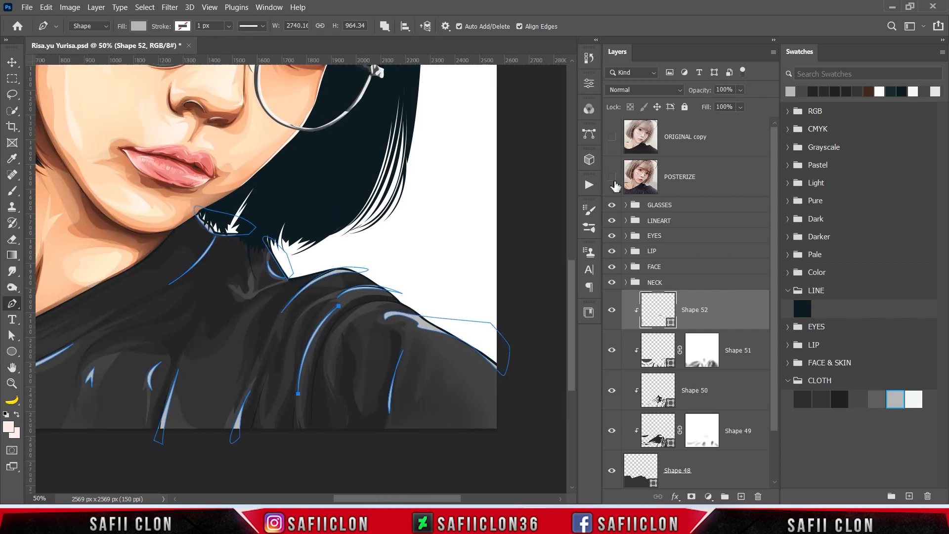
left_click(612, 176)
left_click(331, 389)
left_click_drag(343, 320, 362, 295)
left_click(236, 289)
left_click_drag(247, 295, 253, 296)
left_click(611, 177)
Trace a closed highlight shape over the thin strip of cloth on the opposite shoulder, extending past the canvas
key("ctrl+minus")
key("ctrl+minus")
left_click(133, 330)
left_click_drag(186, 336, 187, 336)
left_click(193, 325)
left_click(169, 315)
left_click(139, 315)
left_click(133, 330)
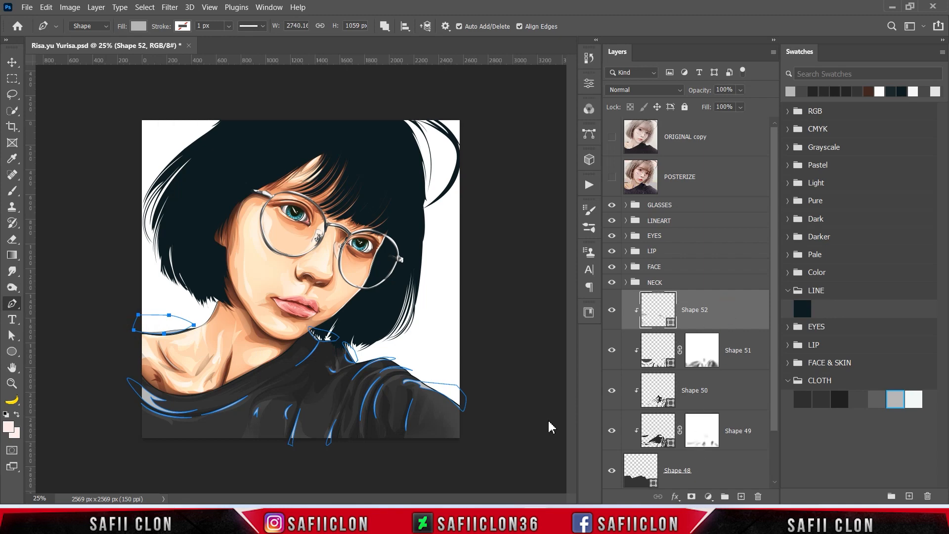
Compare the shirt with and without the bright highlight layer, deselect its path, and review the whole portrait
left_click(612, 315)
left_click(612, 315)
key("Return")
key("ctrl+minus")
key("ctrl+minus")
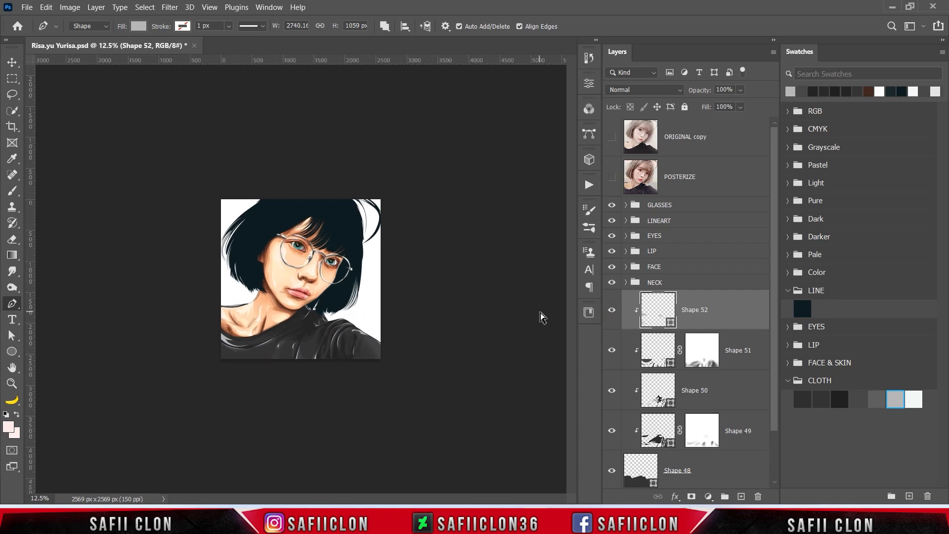
key("ctrl+plus")
key("ctrl+plus")
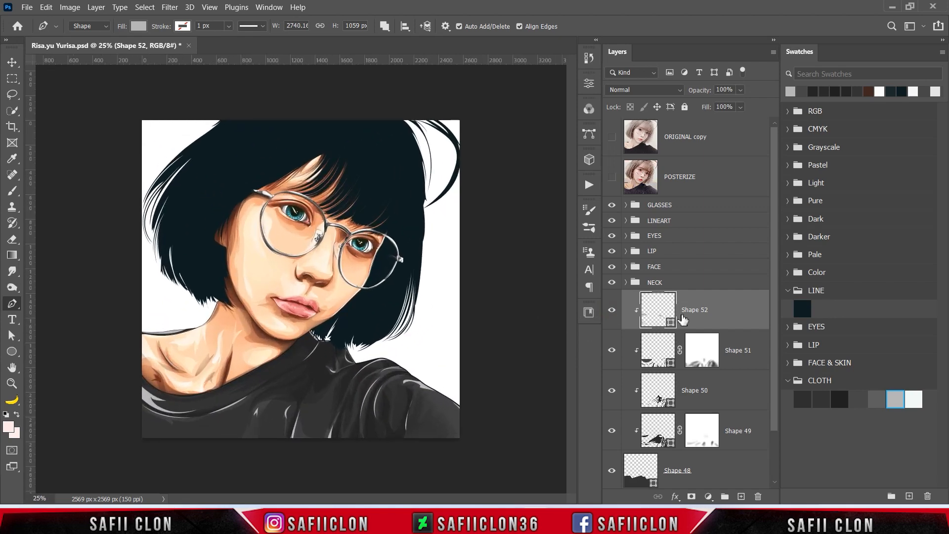
Add a layer mask to the bright highlight layer and ready a Soft Round brush at 8% opacity
left_click(691, 496)
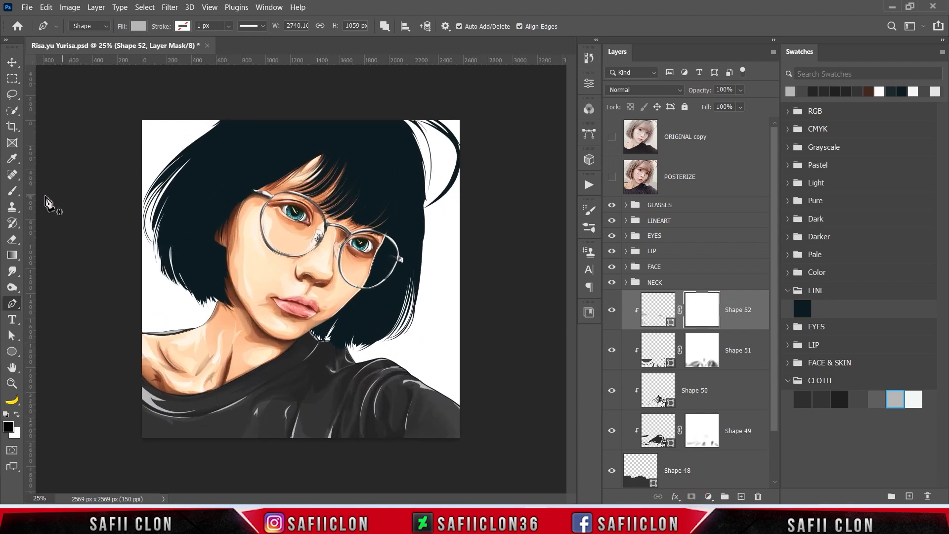
right_click(10, 190)
left_click(28, 192)
left_click(89, 27)
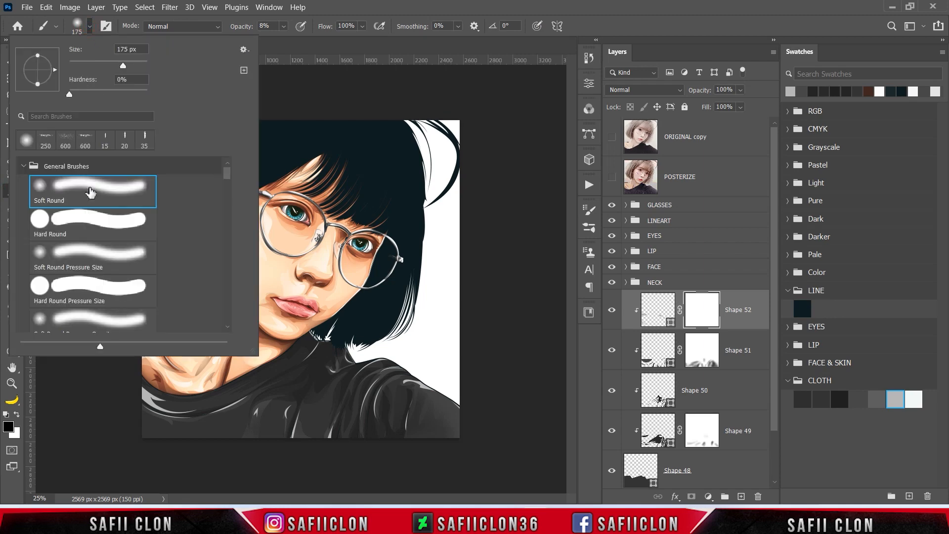
left_click(90, 27)
left_click(283, 26)
left_click(283, 26)
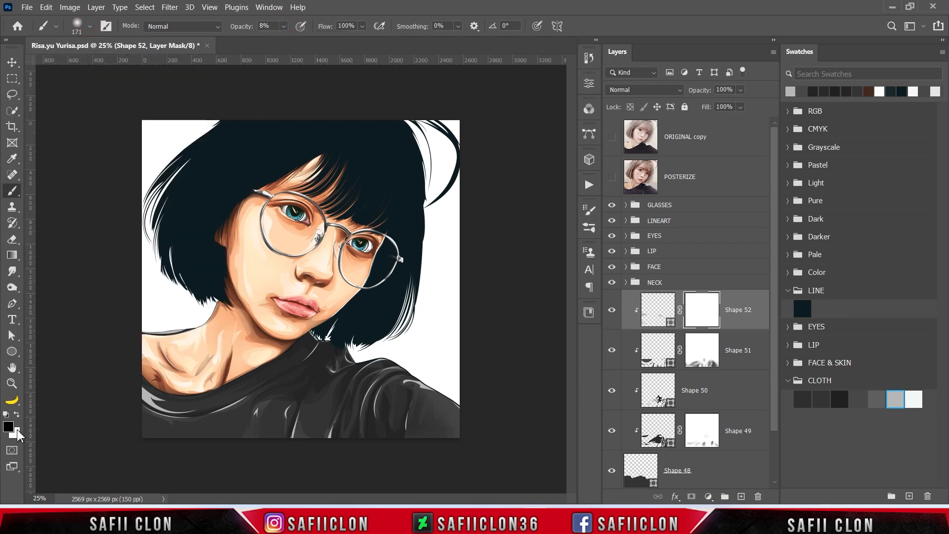
Fade the shirt highlights by painting black on the mask with varying brush sizes, and compare the layer hidden and shown
mouse_move(195, 410)
left_mouse_down()
mouse_move(141, 404)
mouse_move(249, 419)
mouse_move(183, 429)
mouse_move(119, 380)
mouse_move(165, 425)
mouse_move(248, 391)
mouse_move(215, 419)
mouse_move(241, 424)
left_mouse_up()
mouse_move(292, 437)
left_mouse_down()
mouse_move(313, 427)
mouse_move(320, 443)
mouse_move(335, 441)
left_mouse_up()
mouse_move(349, 381)
left_mouse_down()
mouse_move(289, 366)
mouse_move(317, 356)
mouse_move(364, 410)
mouse_move(362, 395)
mouse_move(362, 419)
mouse_move(383, 412)
mouse_move(370, 396)
mouse_move(378, 426)
mouse_move(362, 409)
mouse_move(368, 439)
mouse_move(401, 418)
mouse_move(407, 446)
mouse_move(409, 394)
mouse_move(419, 391)
mouse_move(403, 378)
mouse_move(421, 395)
mouse_move(446, 397)
left_mouse_up()
key("bracketleft")
key("bracketleft")
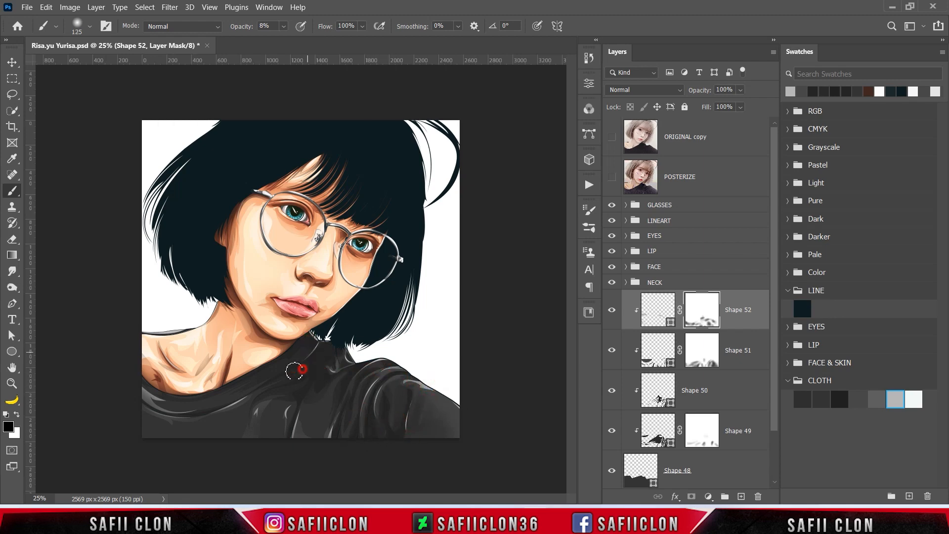
key("bracketright")
key("bracketright")
key("ctrl+minus")
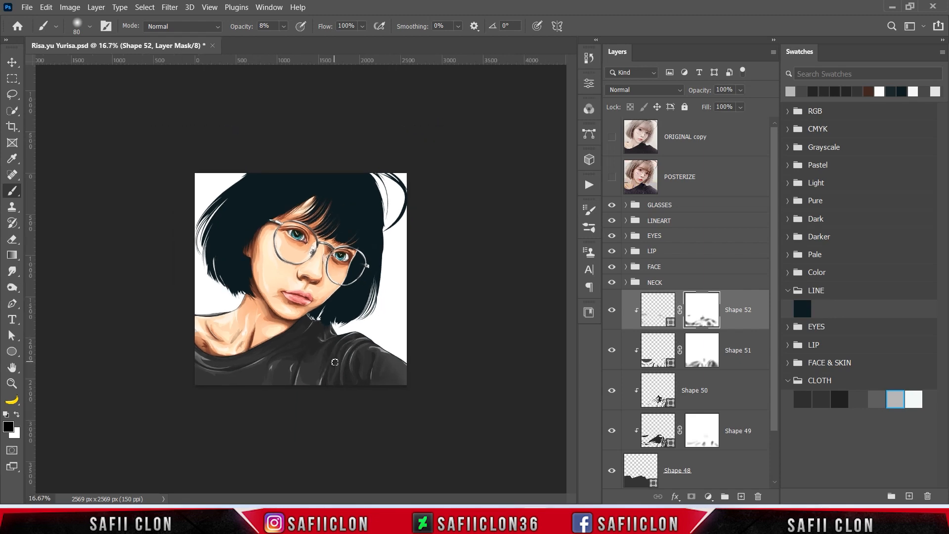
left_click(612, 310)
left_click(612, 310)
left_click(611, 310)
left_click(612, 310)
Group the shirt layers from Shape 48 to Shape 52 as CLOTH and preview the group hidden and shown
left_click_drag(777, 326, 776, 368)
left_click(713, 428, "shift")
right_click(704, 421)
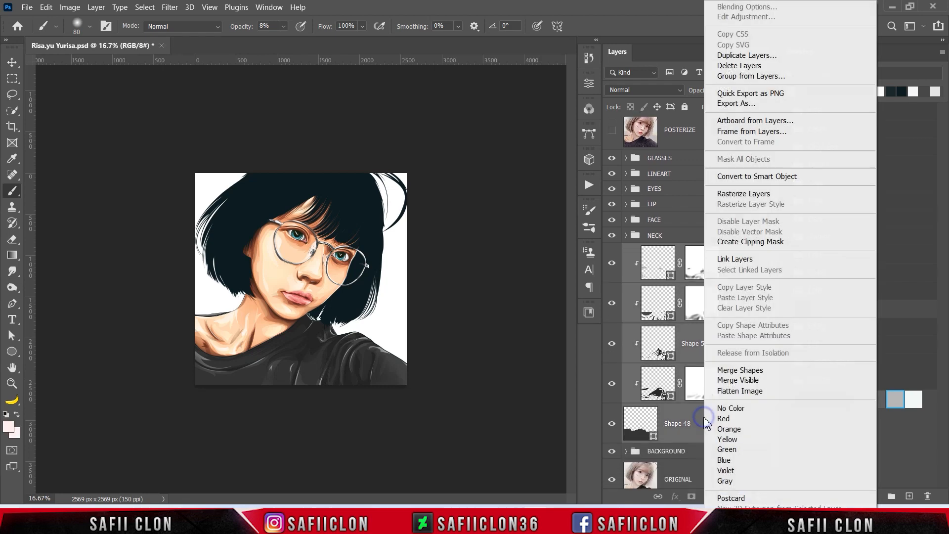
left_click(749, 76)
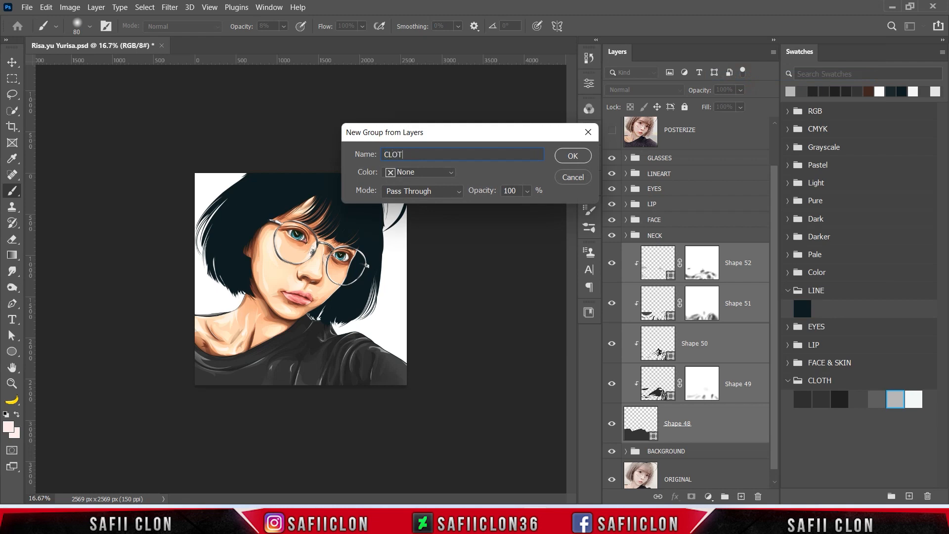
left_click(574, 156)
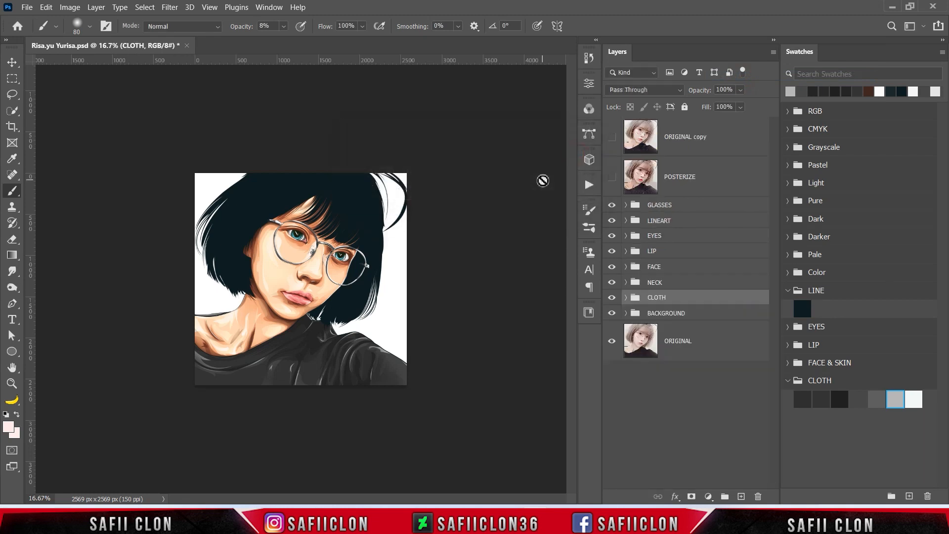
left_click(612, 297)
left_click(611, 297)
left_click(612, 297)
left_click(612, 297)
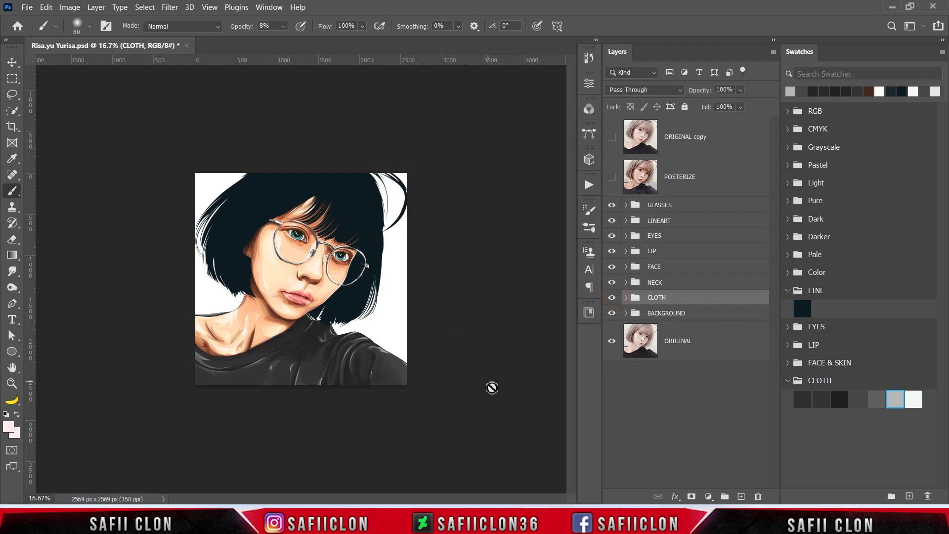